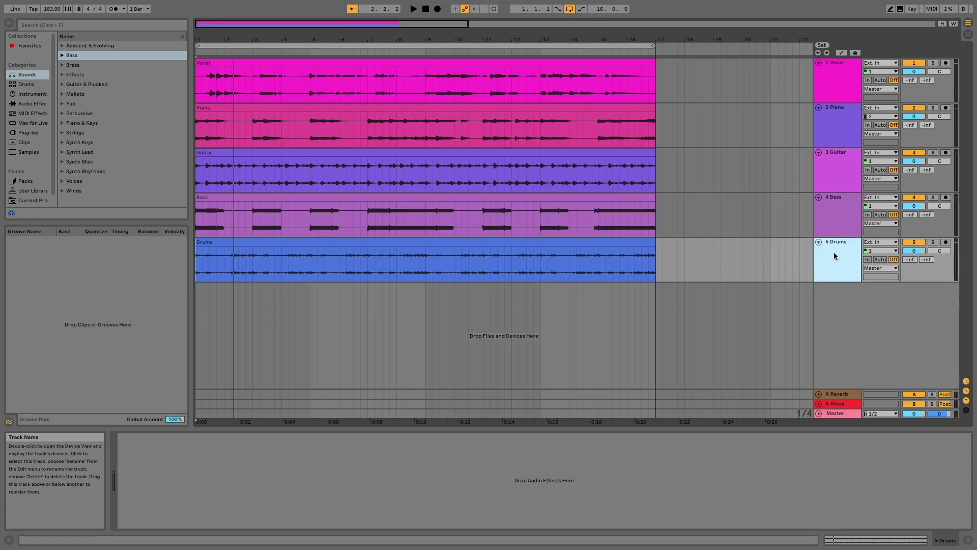
Play the full arrangement to hear the vocal together with the piano, guitar, bass and drums
key("space")
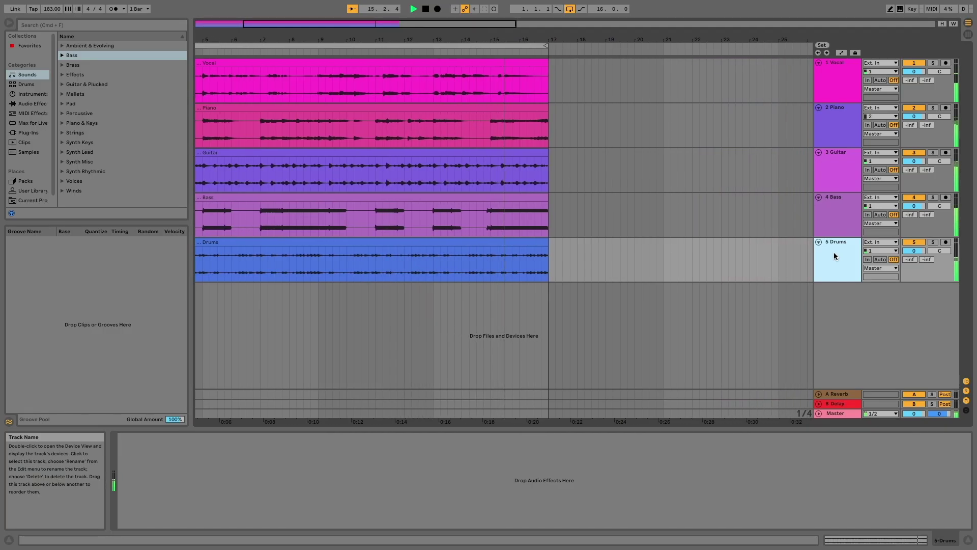
key("space")
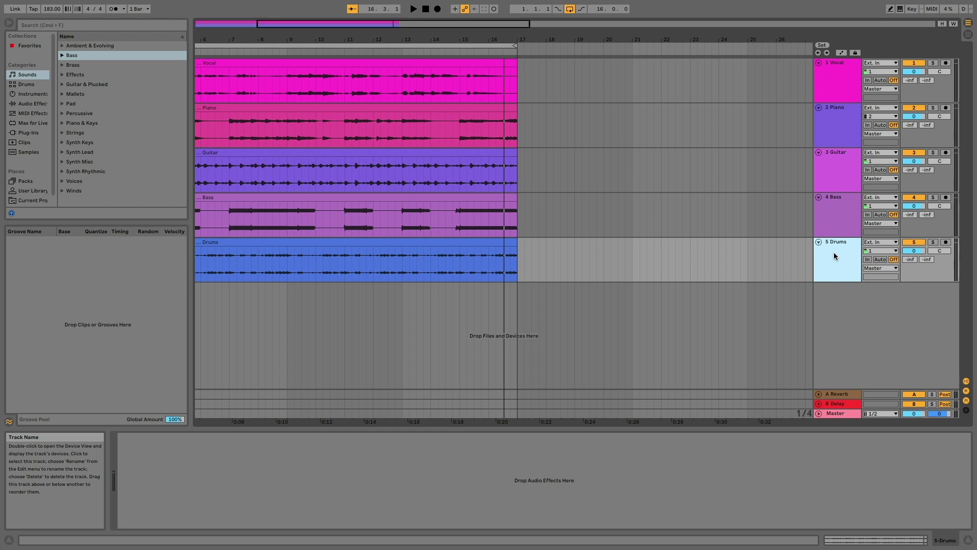
Load Auto-Tune Pro on the Vocal track, solo that track and play the vocal
left_click(44, 76)
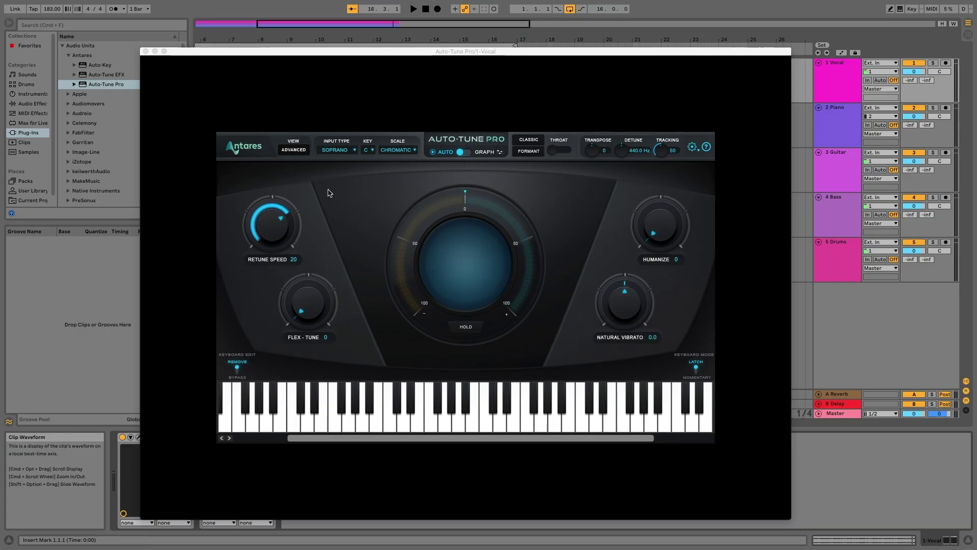
left_click(933, 65)
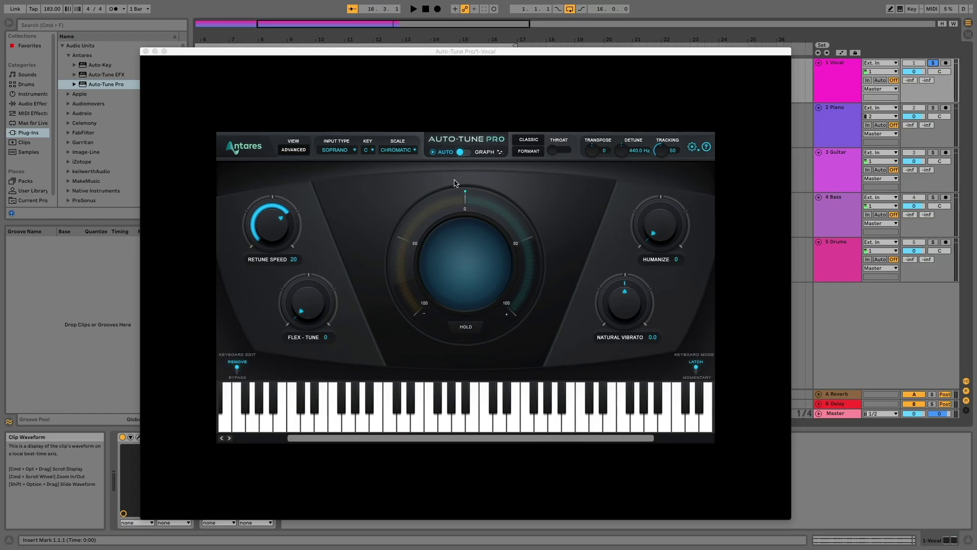
key("space")
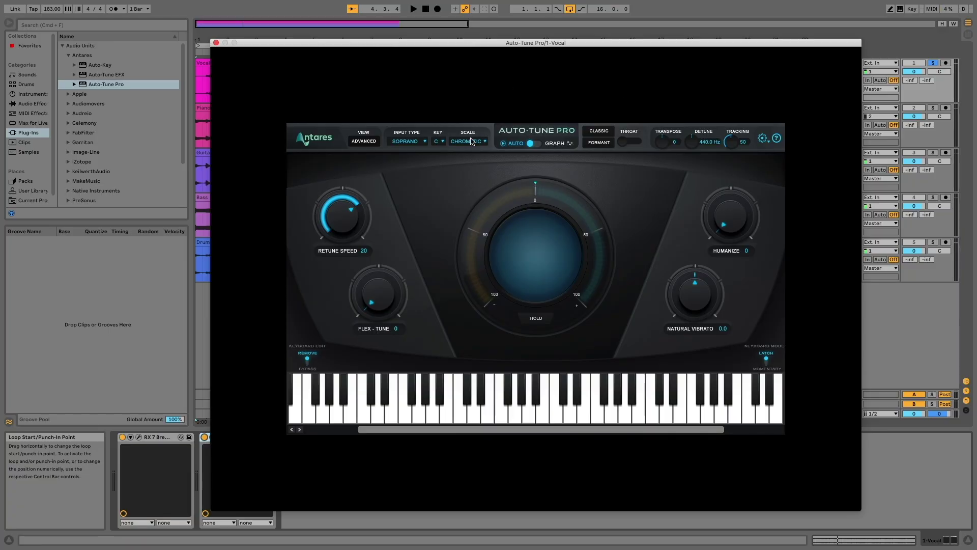
Set Auto-Tune Pro's key to B and its scale to Major
left_click(473, 142)
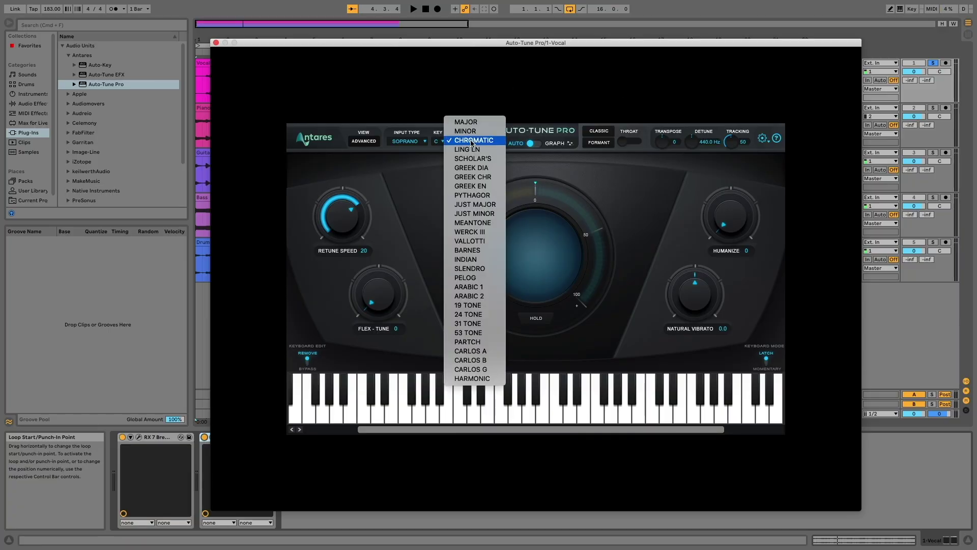
left_click(472, 142)
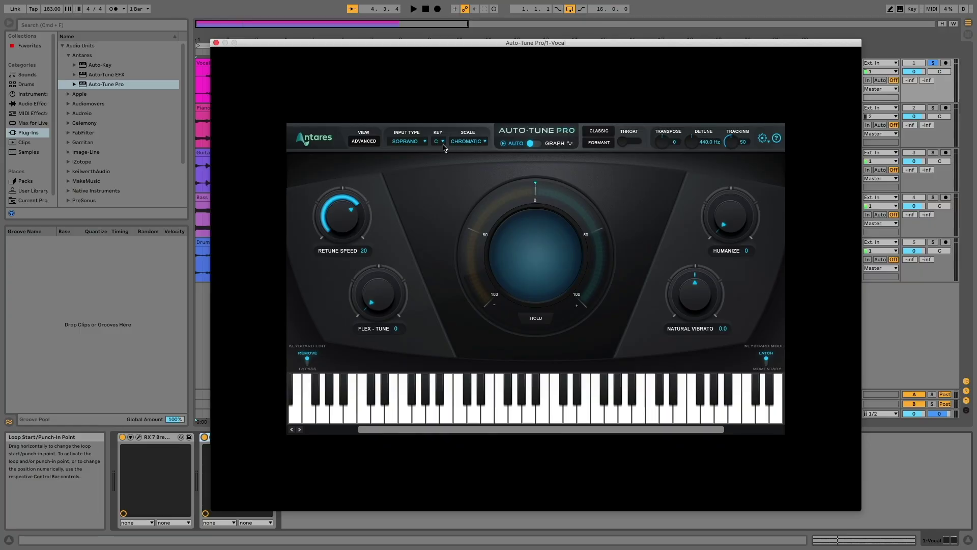
left_click(440, 142)
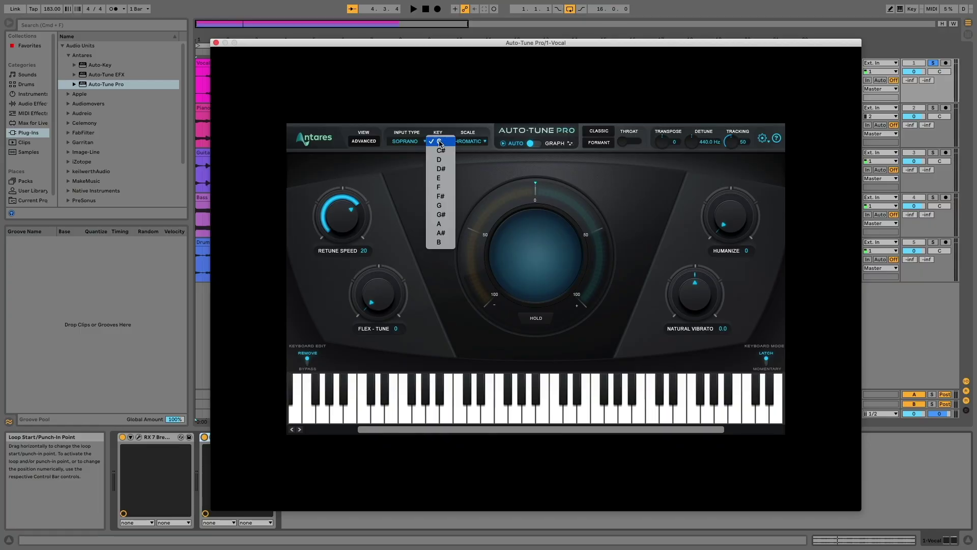
left_click(439, 241)
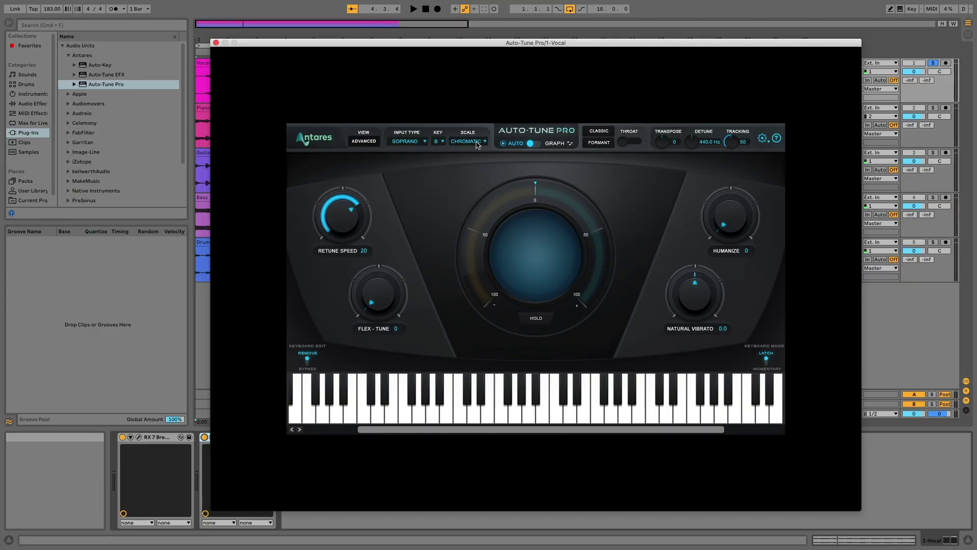
left_click(478, 145)
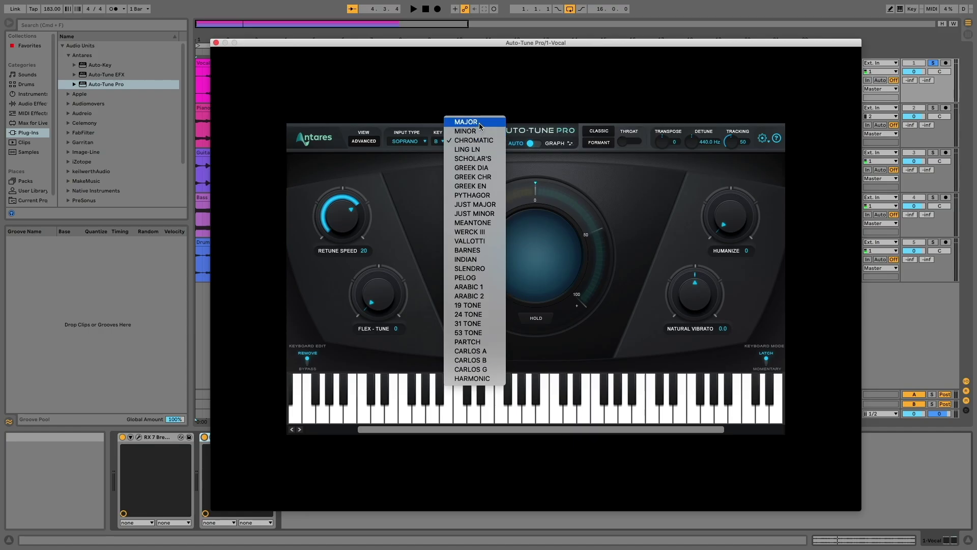
left_click(479, 122)
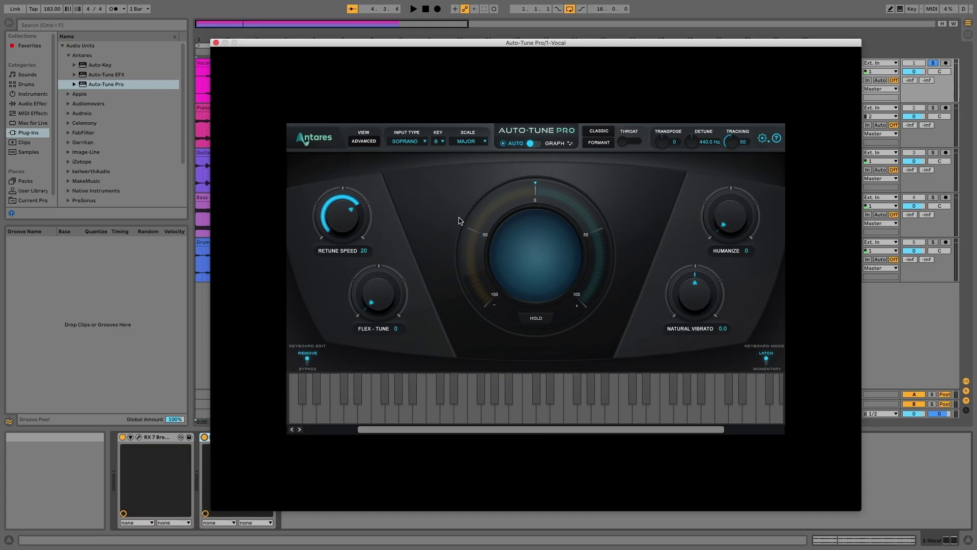
Audition the tuned vocal, comparing Retune Speed at 400 and at 0
key("space")
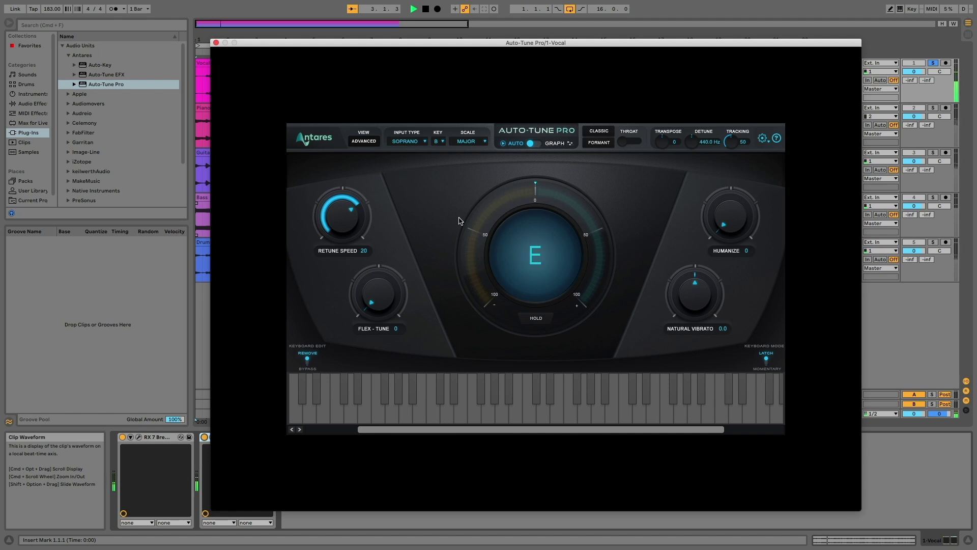
key("space")
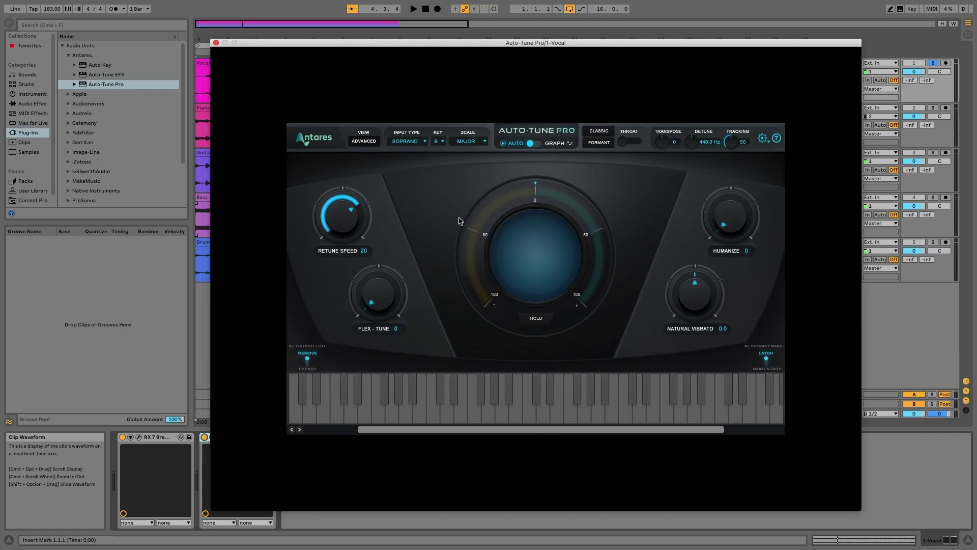
left_click_drag(340, 210, 339, 289)
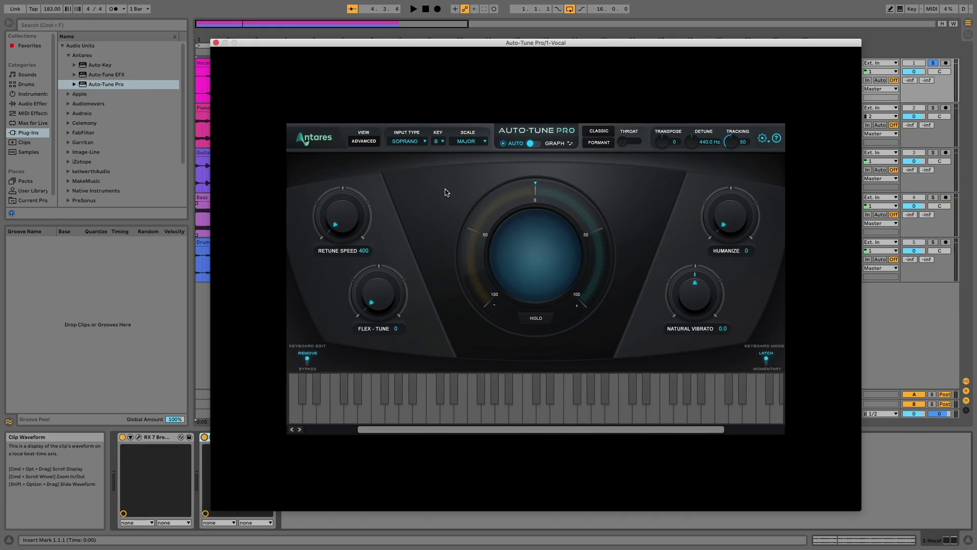
key("space")
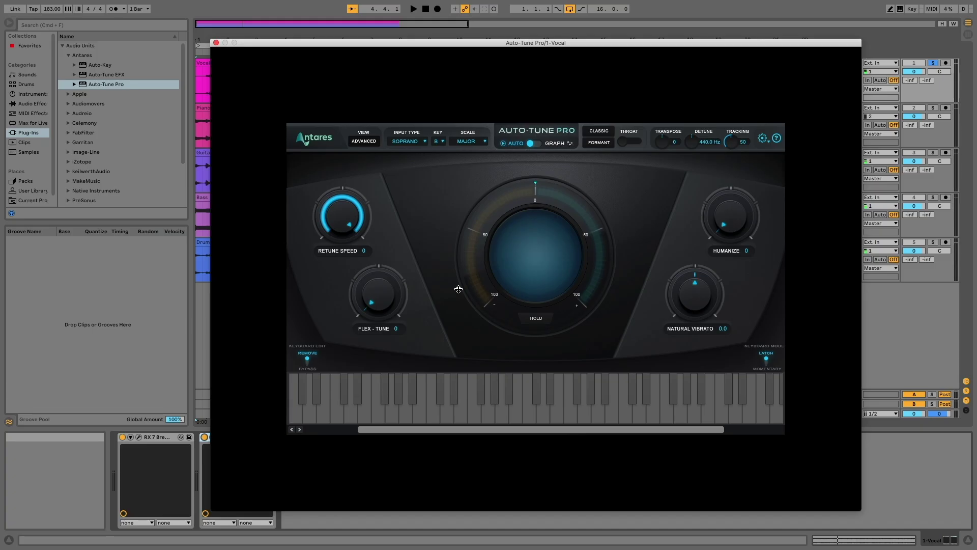
key("space")
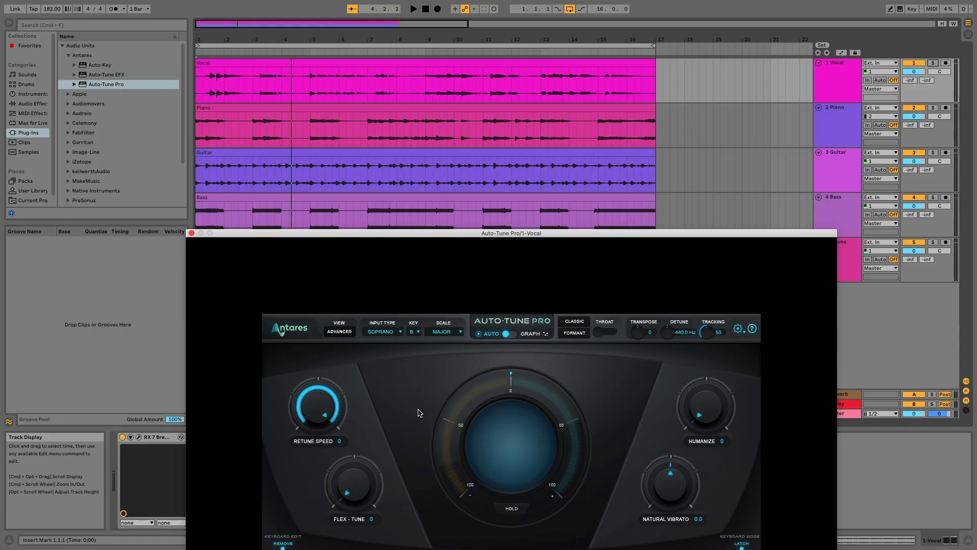
Move the Auto-Tune Pro window up and set its input type to Low Male
left_click_drag(474, 235, 449, 63)
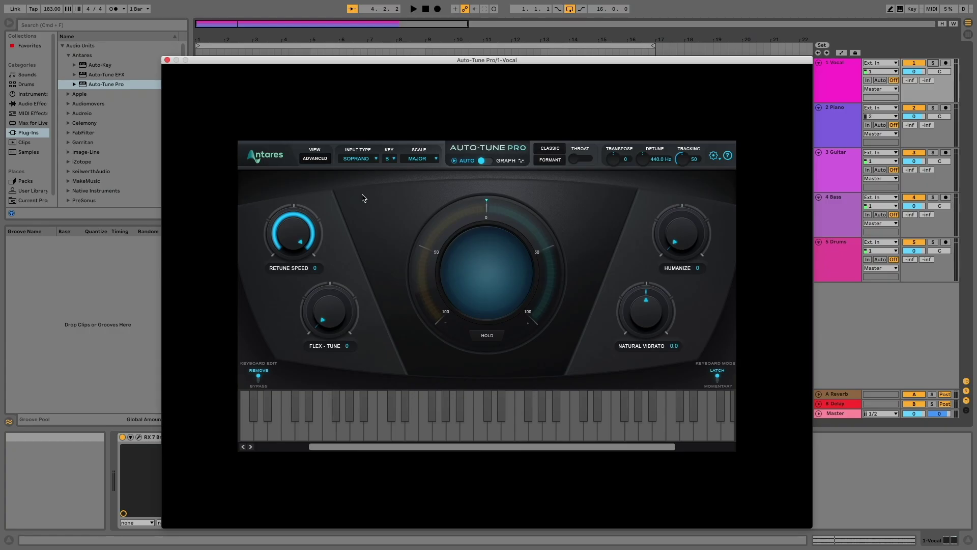
left_click(367, 159)
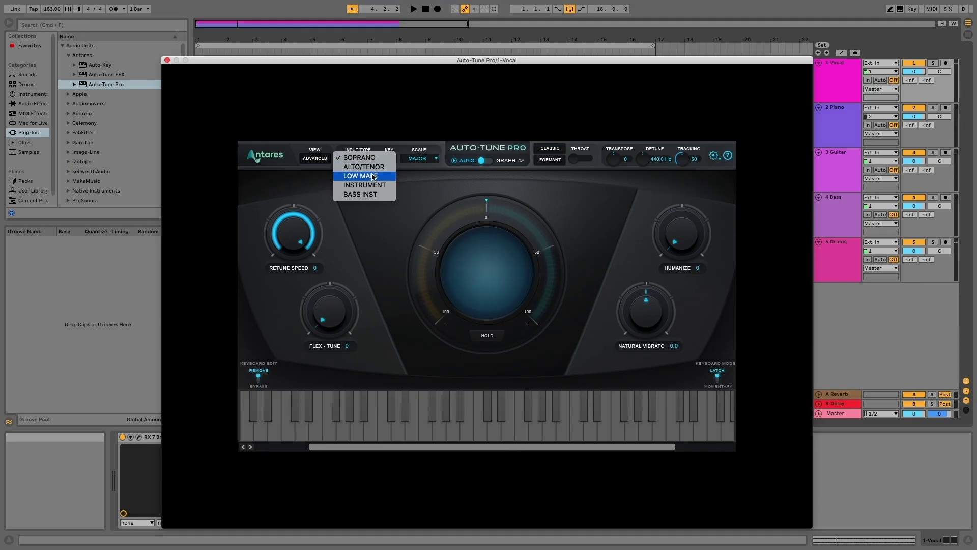
left_click(373, 176)
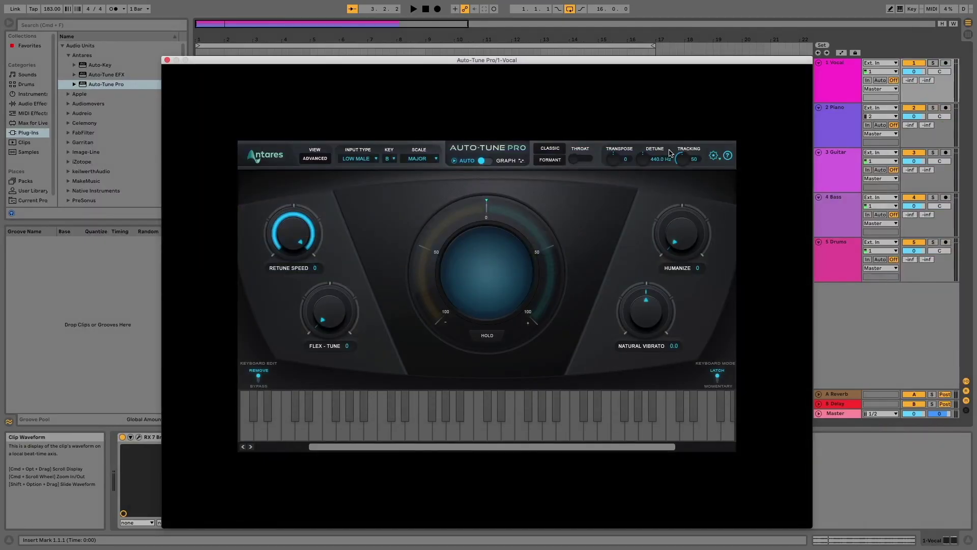
Enable Formant correction, set Transpose to 6, and audition the vocal track soloed
left_click(560, 159)
left_click_drag(613, 162, 613, 136)
left_click(933, 63)
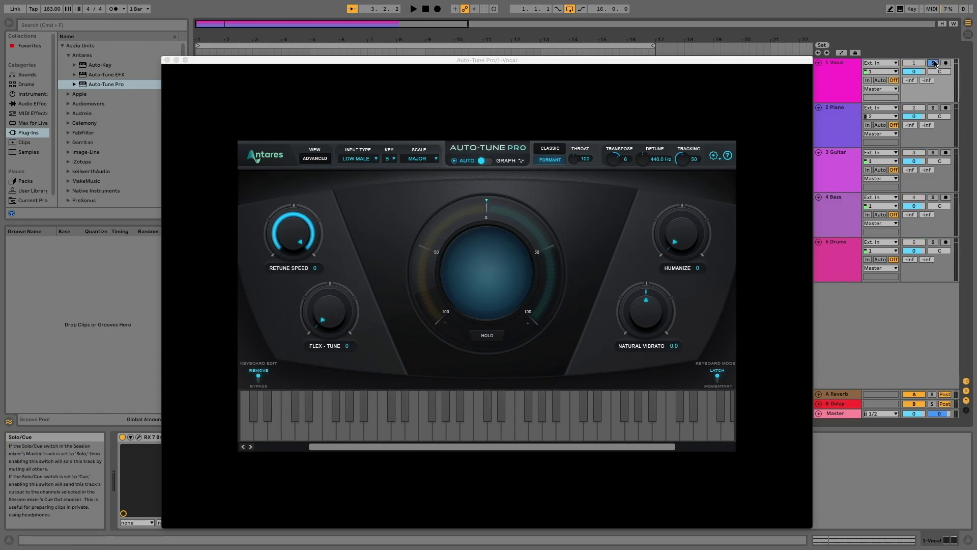
key("space")
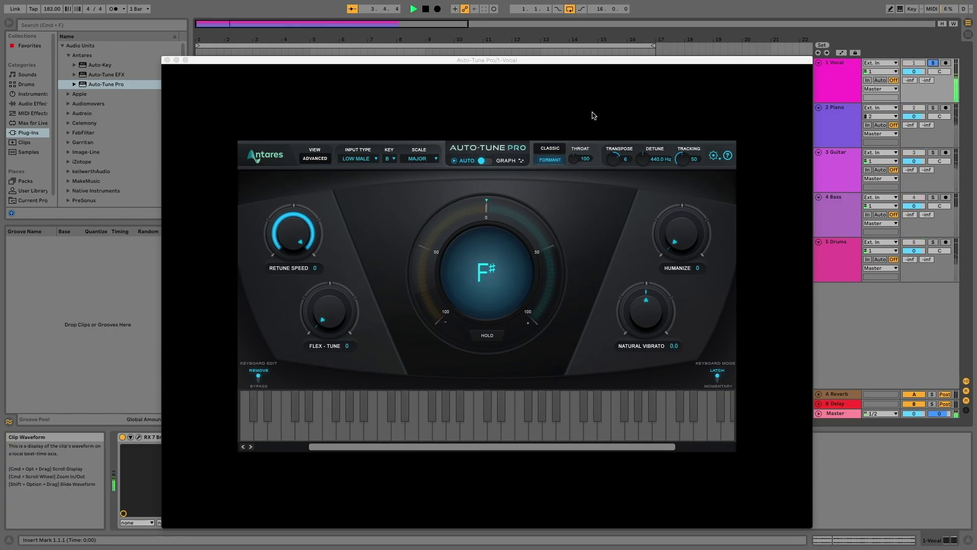
key("space")
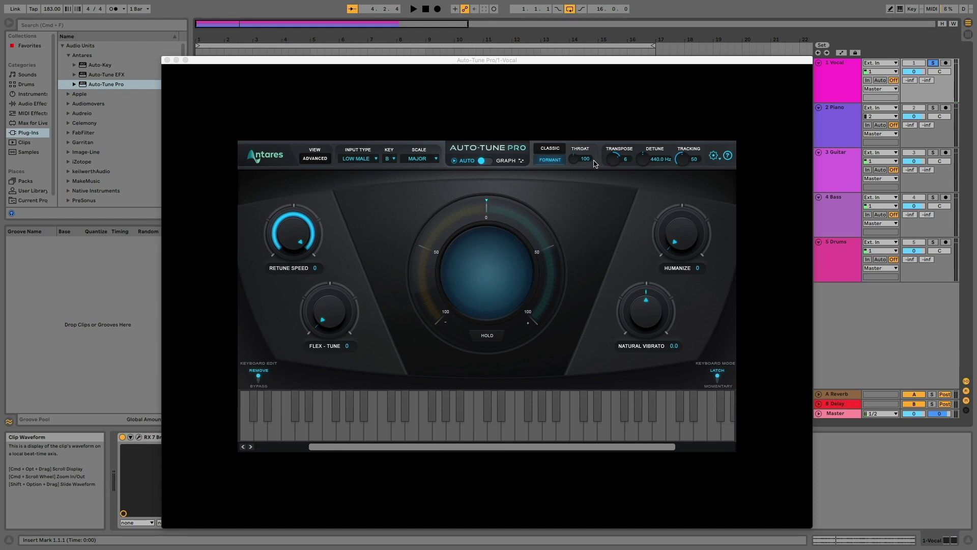
Audition the formant effect on the vocal with Throat at 52 and 180, and set it to 50
left_click_drag(574, 158, 573, 159)
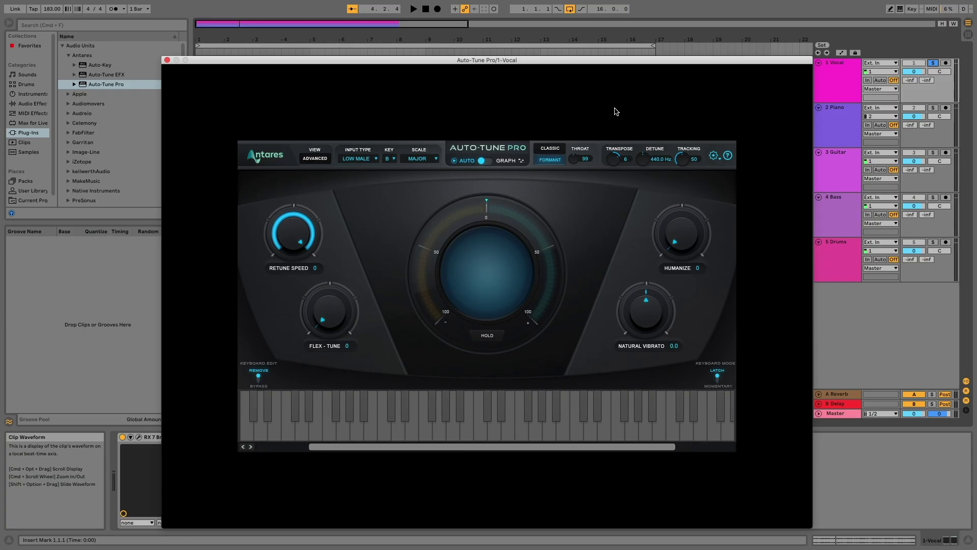
key("space")
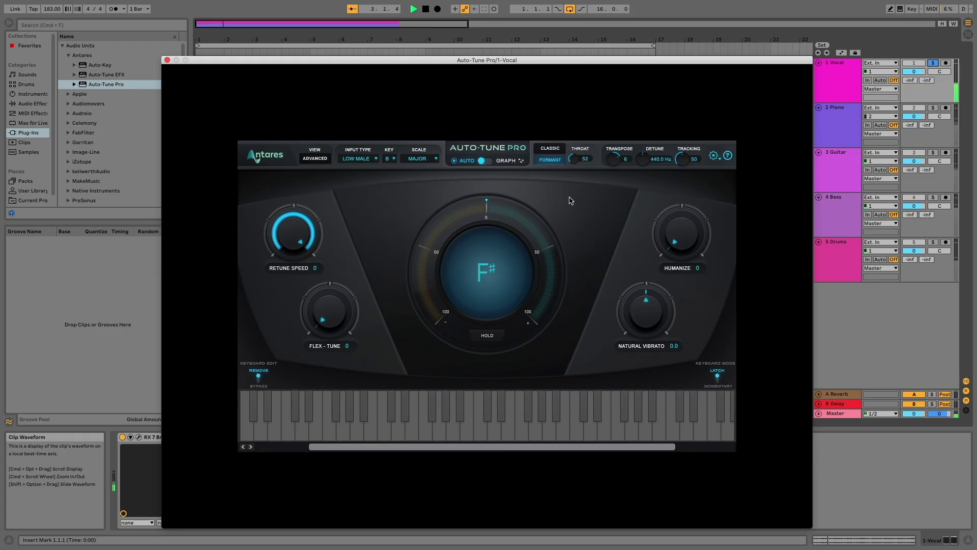
left_click_drag(574, 159, 593, 40)
key("space")
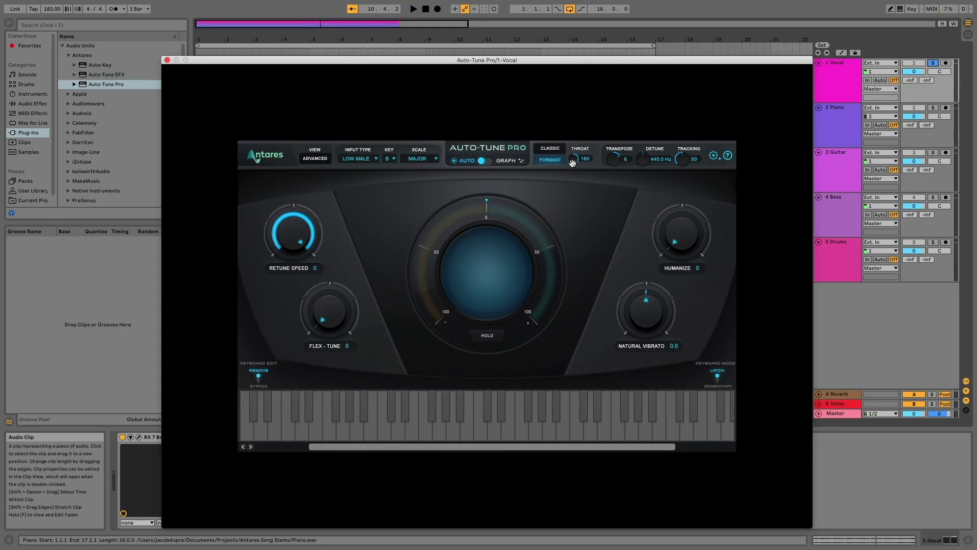
left_click_drag(573, 161, 535, 292)
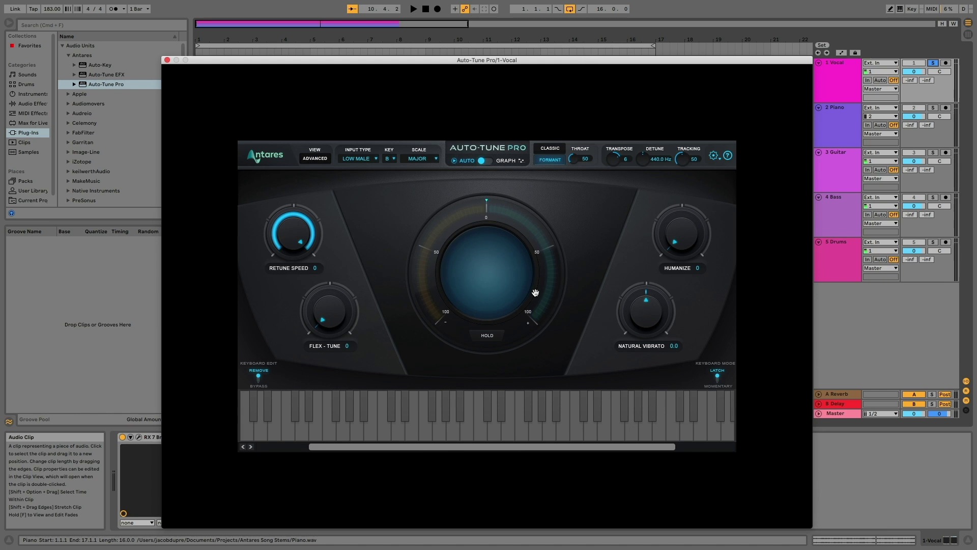
left_click(625, 55)
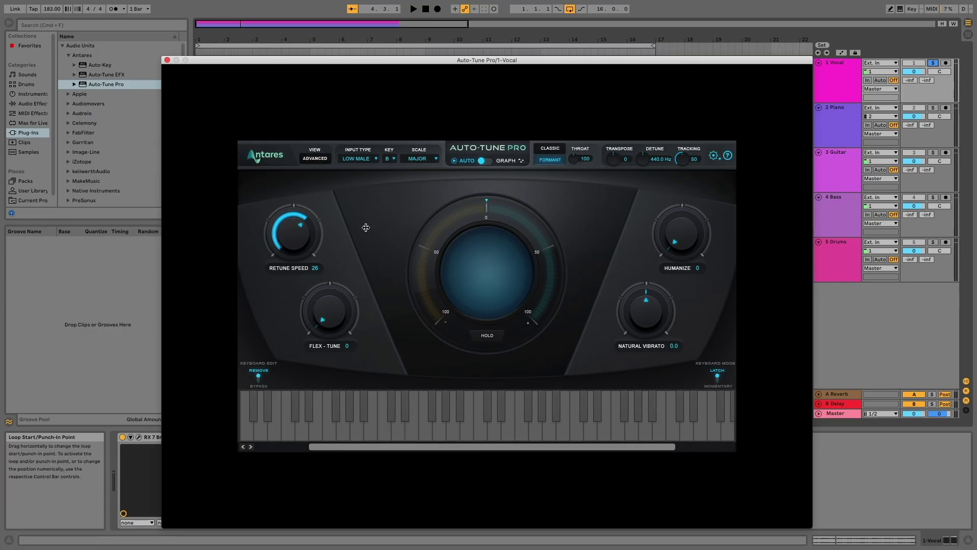
Switch Auto-Tune Pro from Auto to Graph mode and shift its window slightly aside, keeping the Vocal track soloed
left_click(316, 159)
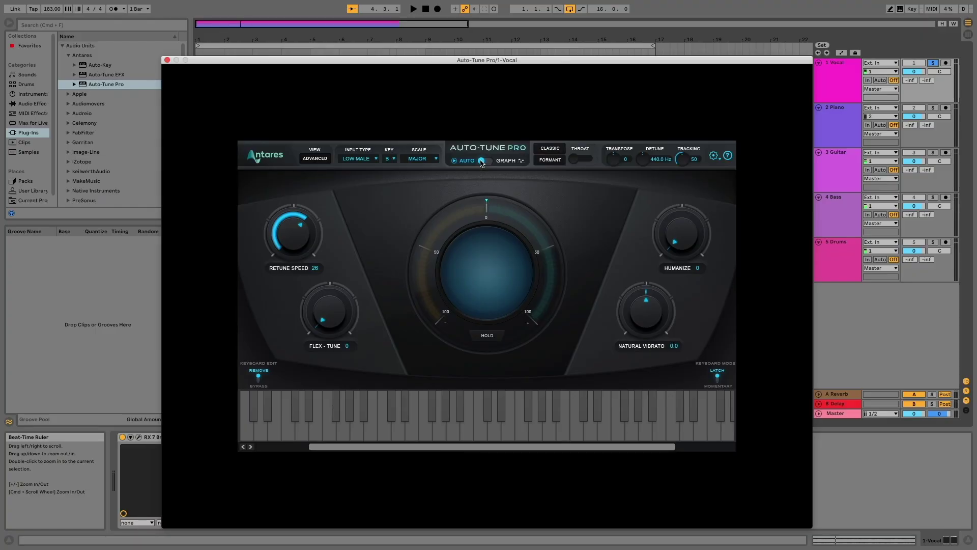
left_click(482, 161)
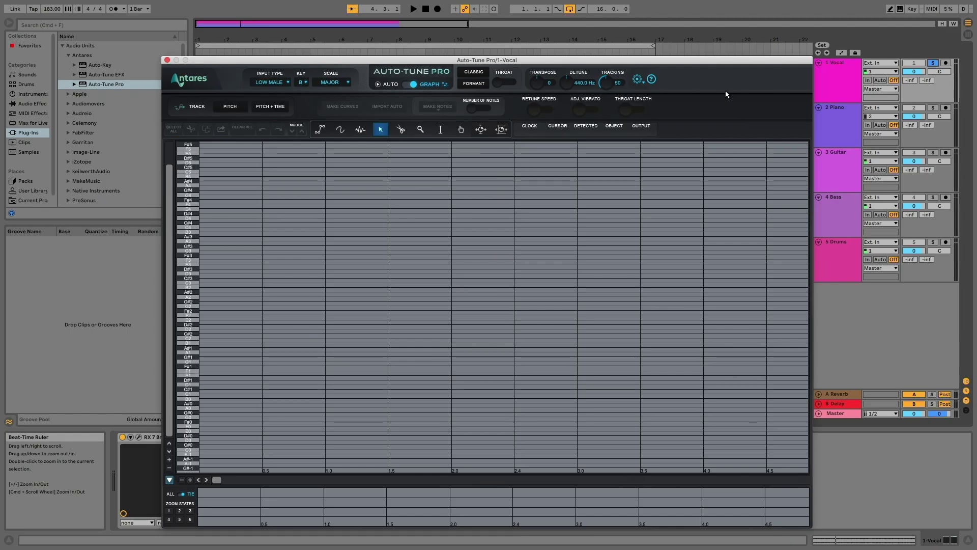
left_click(204, 259)
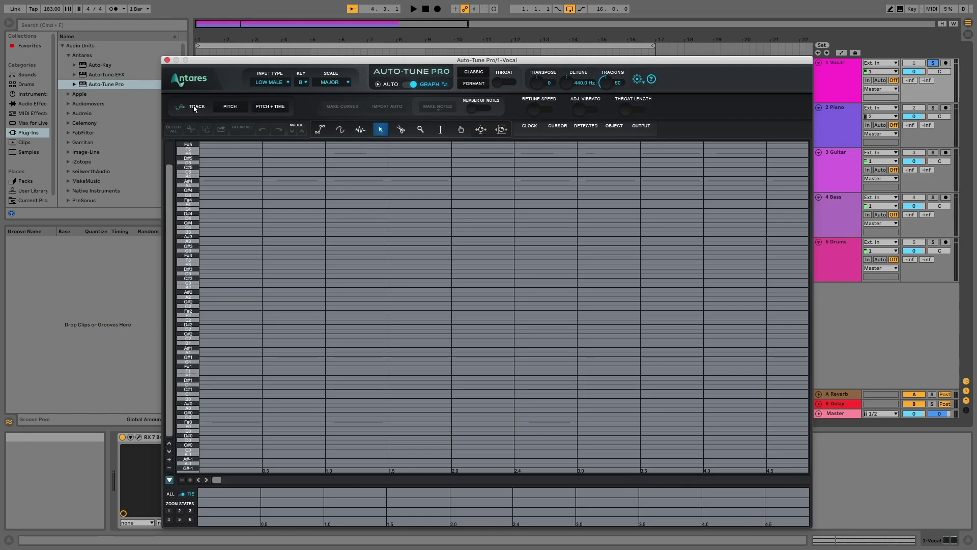
left_click(933, 63)
left_click(932, 64)
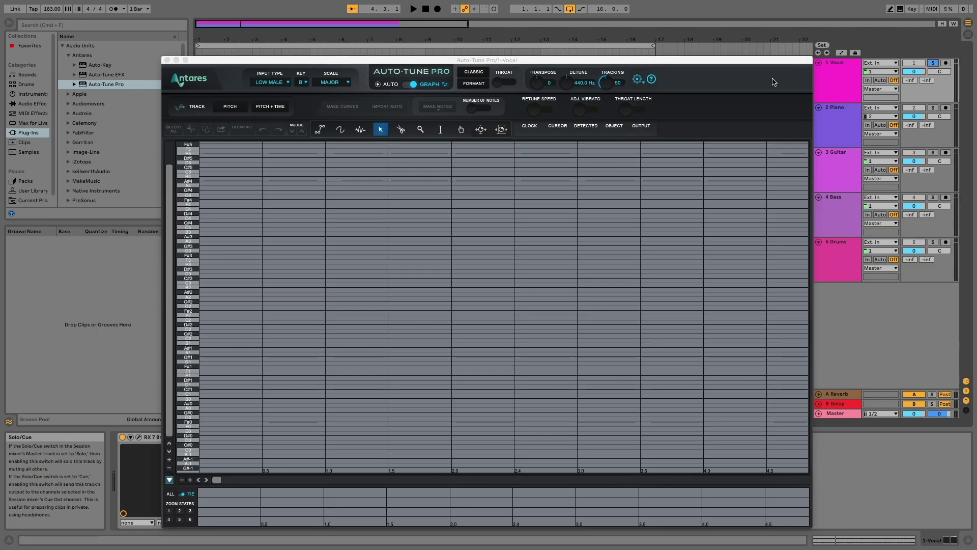
left_click(348, 63)
left_click_drag(348, 63, 357, 63)
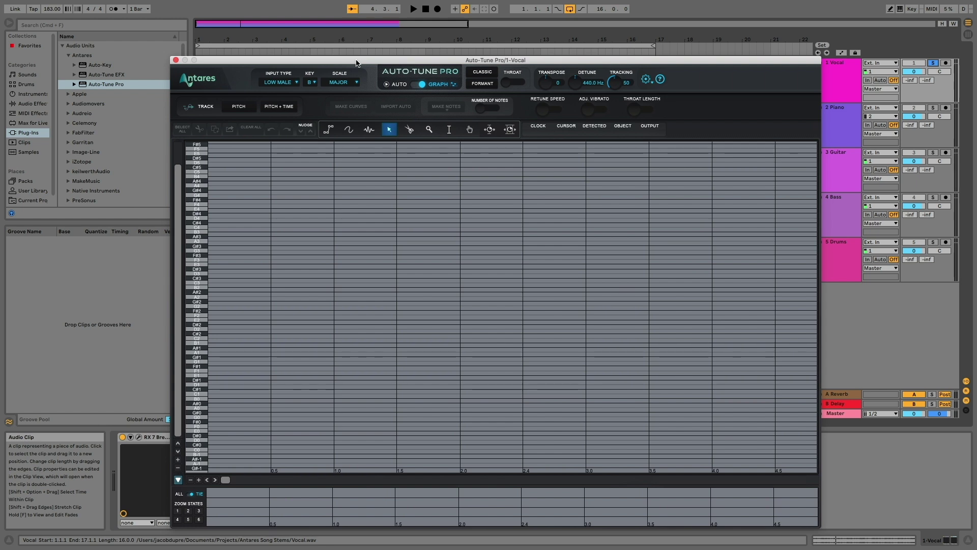
Return the song position to 1.1.1, enable Pitch + Time tracking, and play the vocal to capture it in the graph
left_click(426, 9)
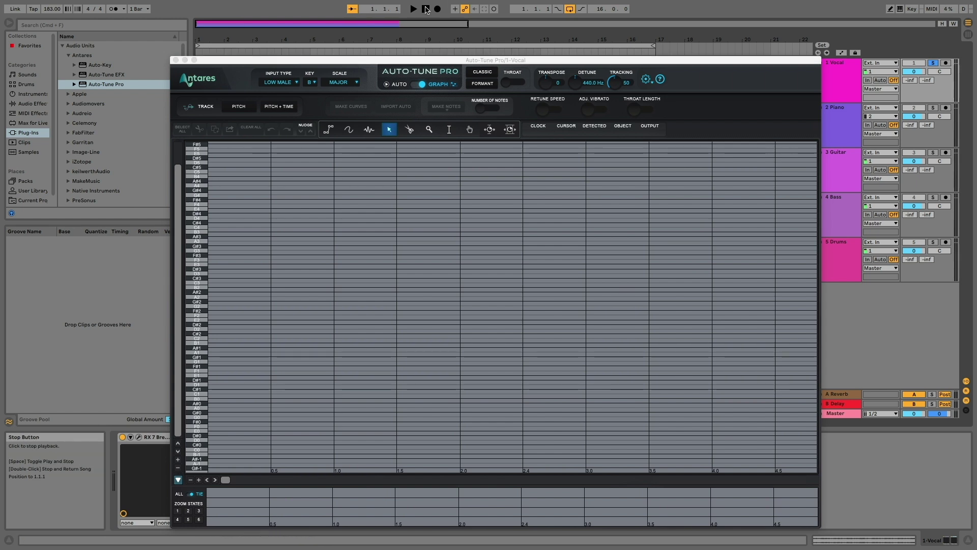
left_click(277, 107)
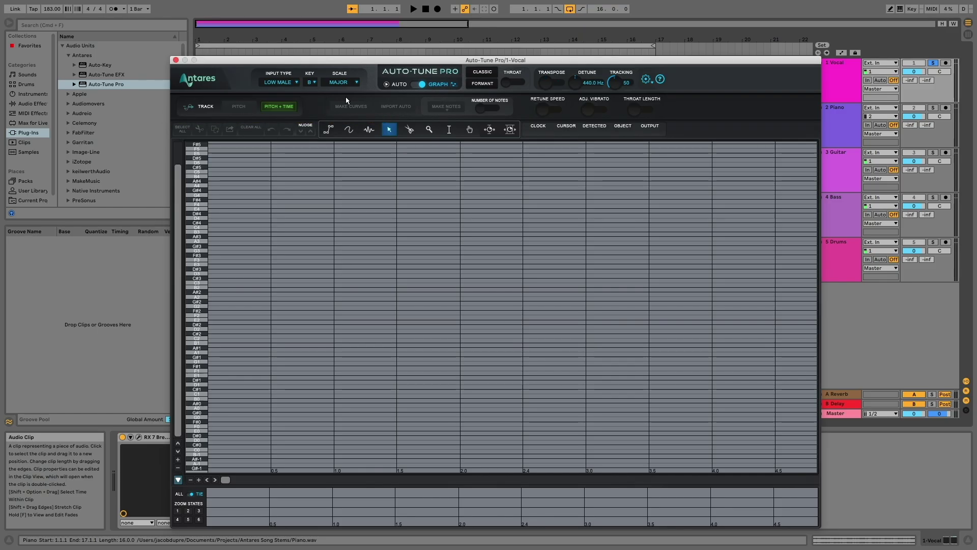
key("space")
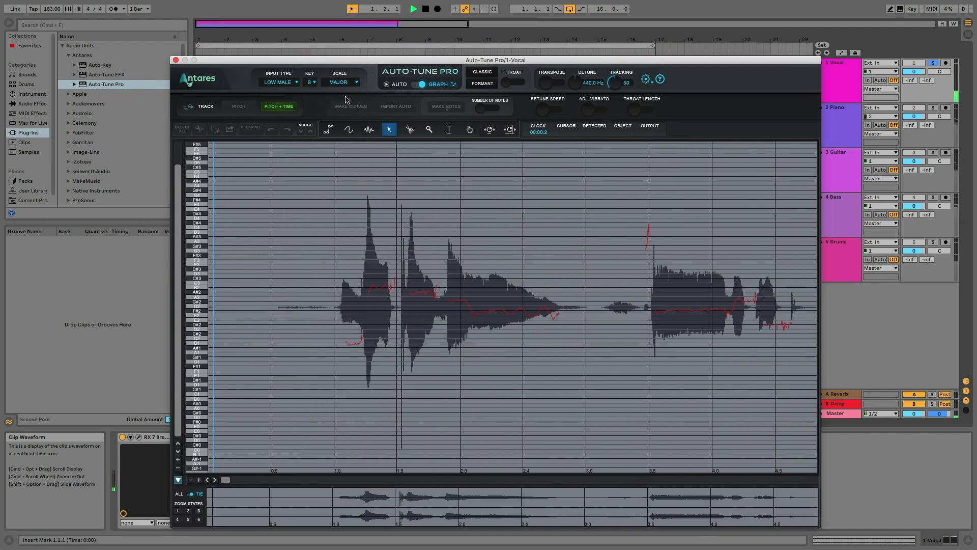
Stop playback and examine the detected pitch curve against the waveform across the whole vocal, especially the opening phrase
key("space")
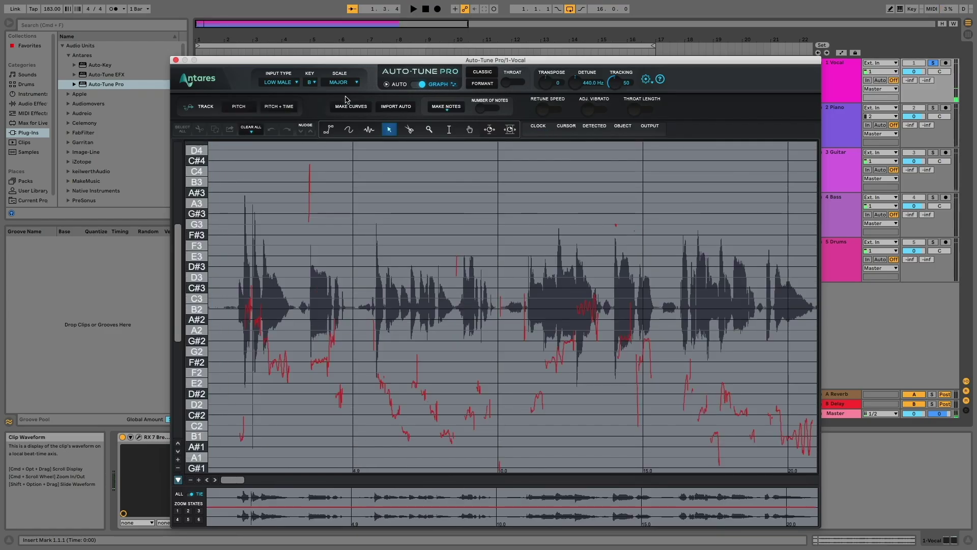
scroll(483, 290, "right", 5)
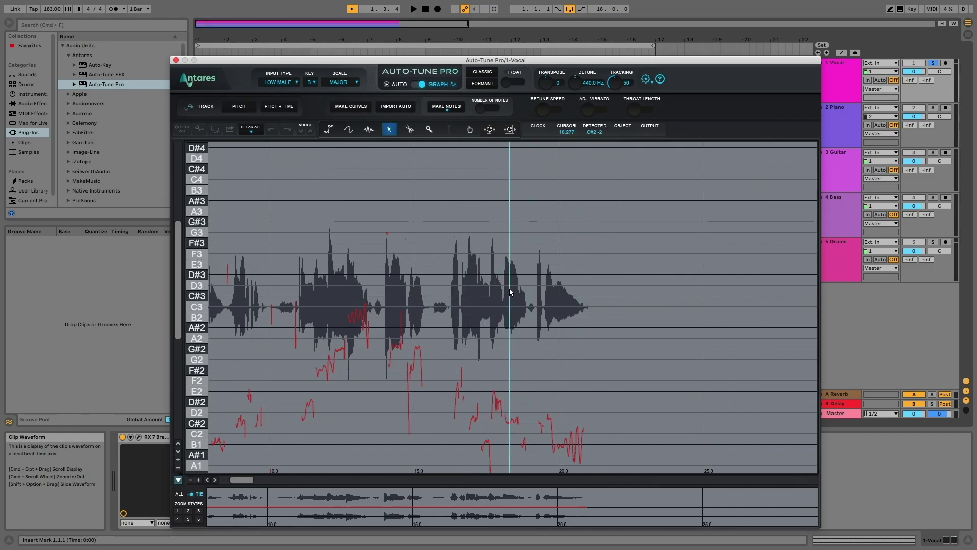
scroll(510, 292, "left", 5)
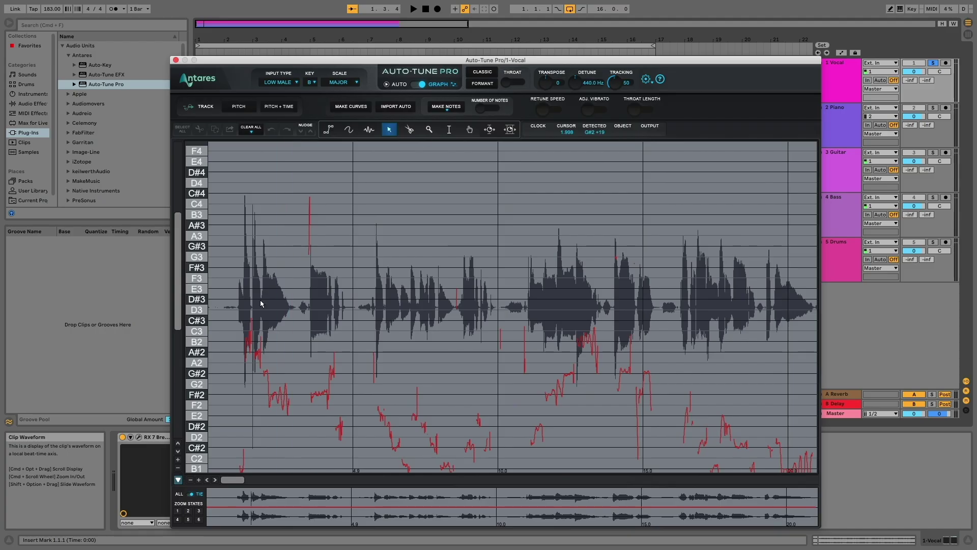
left_click(199, 480)
left_click(198, 480)
left_click(199, 480)
scroll(453, 384, "left", 10)
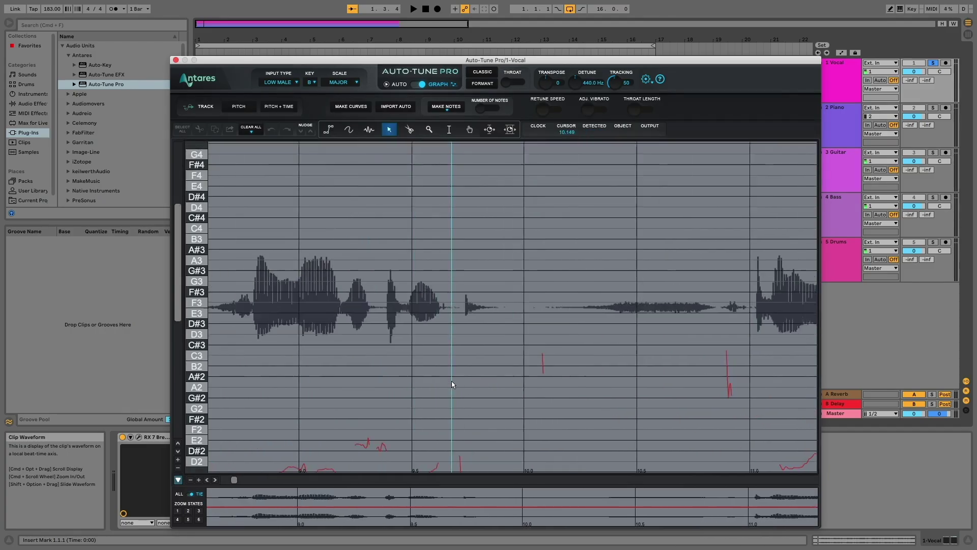
scroll(452, 384, "left", 10)
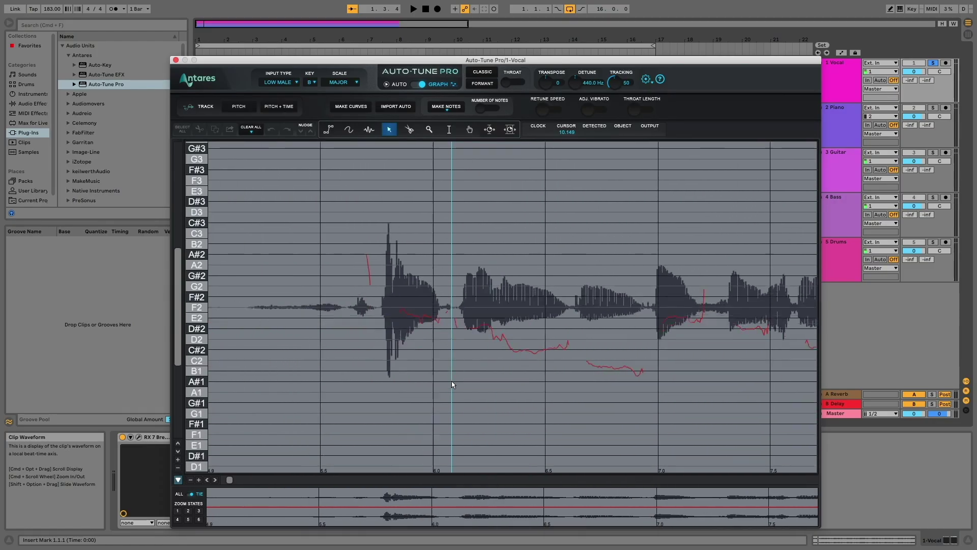
scroll(452, 384, "down", 3)
scroll(453, 384, "left", 15)
scroll(452, 384, "down", 1)
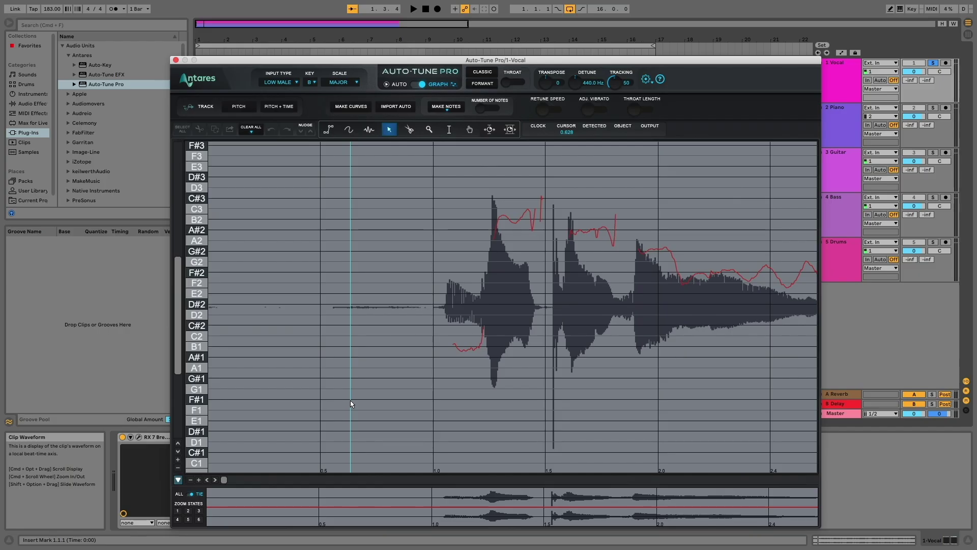
scroll(411, 247, "right", 5)
scroll(412, 248, "down", 2)
scroll(412, 248, "up", 1)
scroll(412, 248, "left", 5)
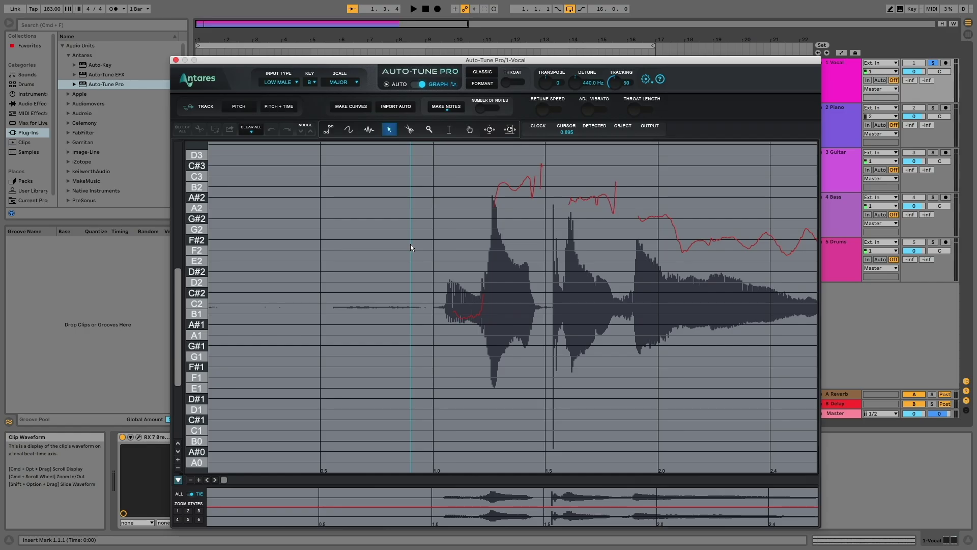
Generate note objects from the tracked vocal with Make Notes and audition the opening phrases
left_click(451, 109)
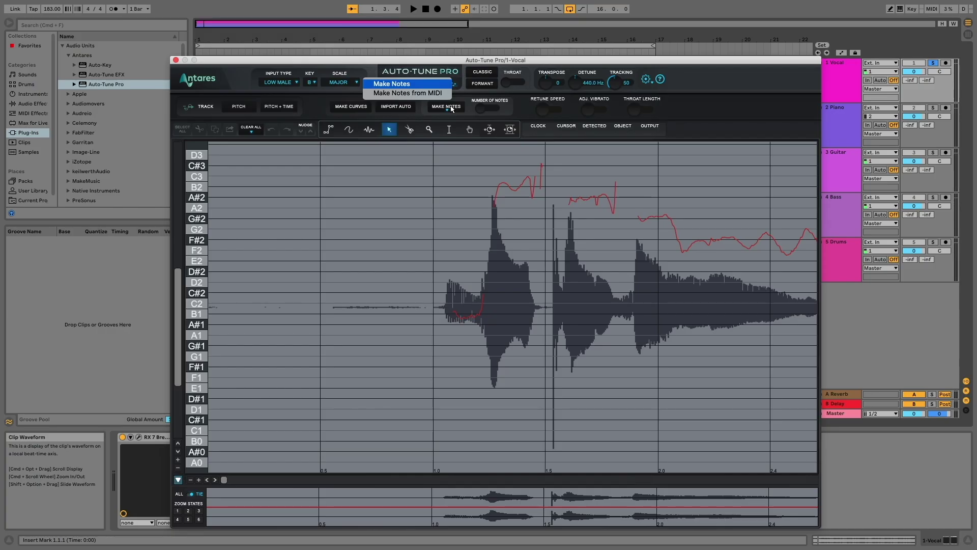
left_click(412, 85)
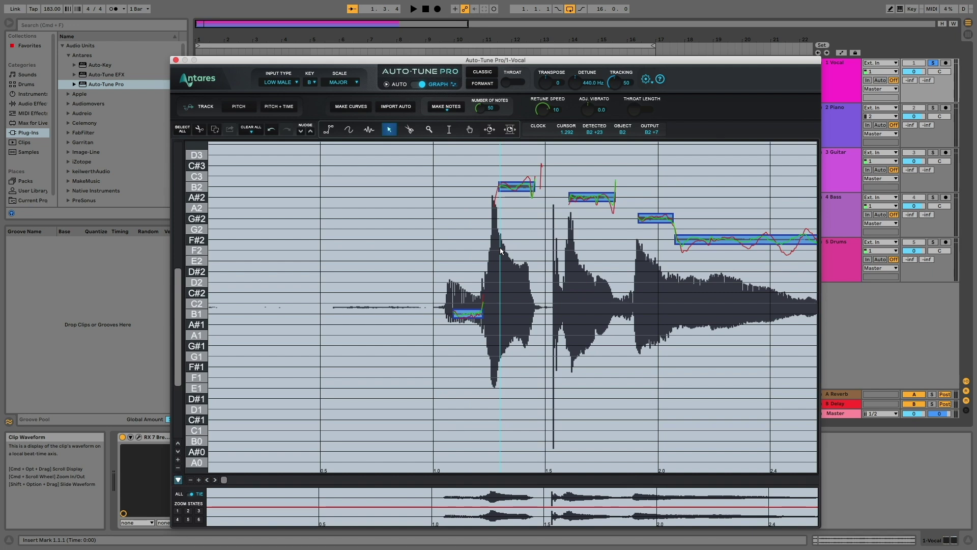
scroll(500, 250, "up", 3)
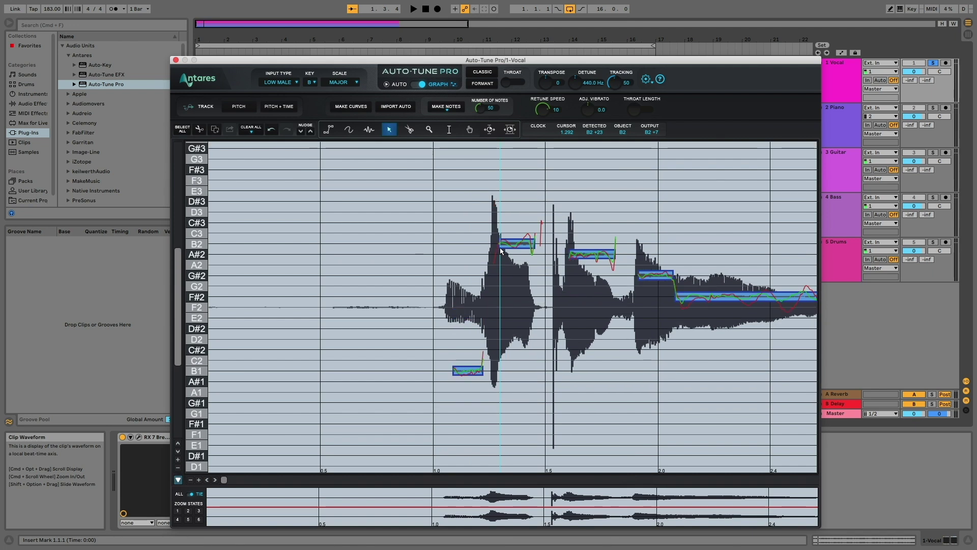
key("space")
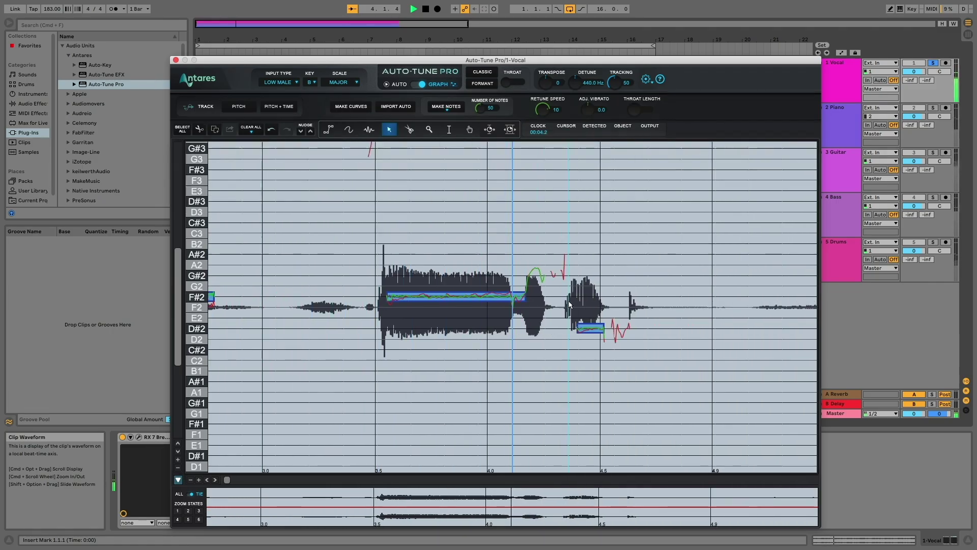
key("space")
scroll(567, 301, "left", 10)
scroll(565, 298, "left", 3)
scroll(459, 293, "down", 4)
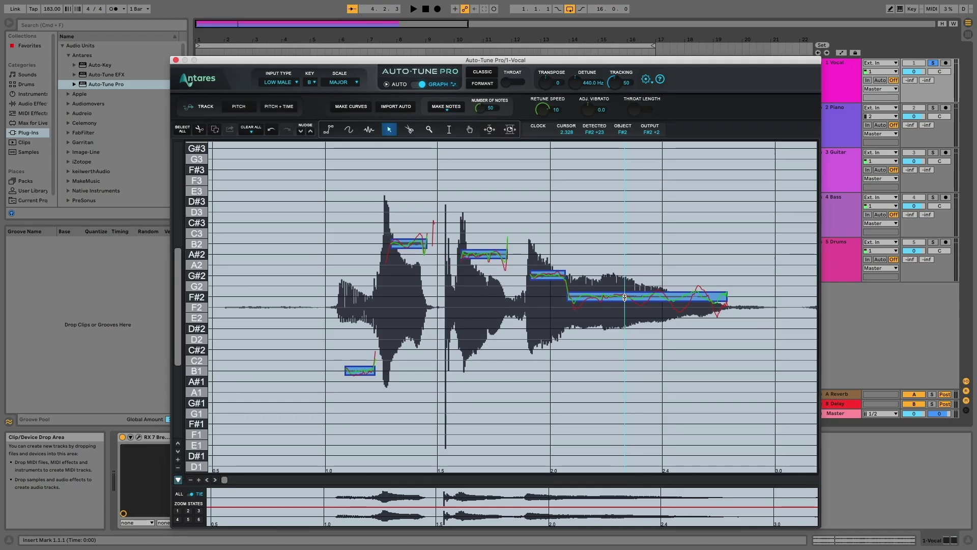
Split the opening phrase's A#2 note with the scissors tool and shorten both parts to open a gap in the middle
mouse_move(409, 246)
left_mouse_down()
mouse_move(409, 196)
mouse_move(408, 334)
mouse_move(408, 173)
mouse_move(408, 267)
mouse_move(408, 244)
left_mouse_up()
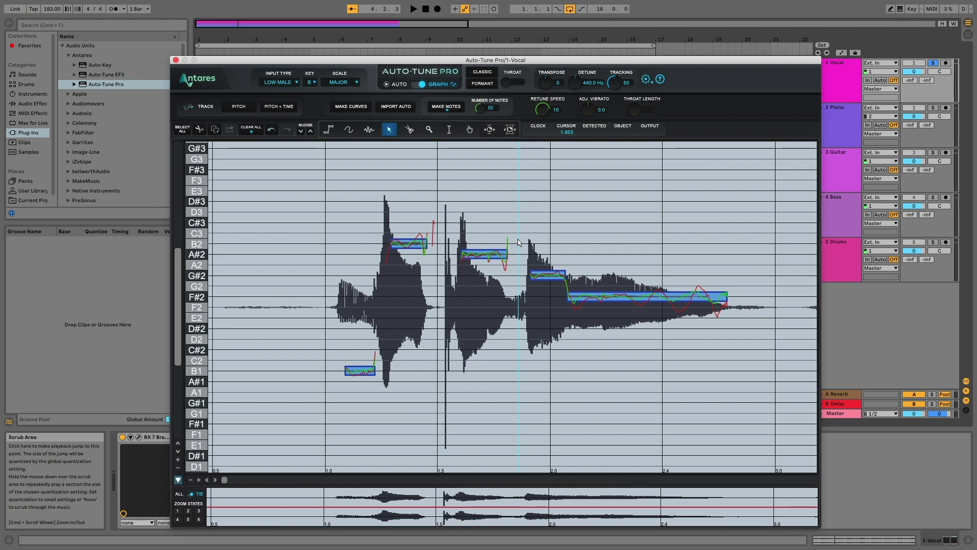
left_click(408, 130)
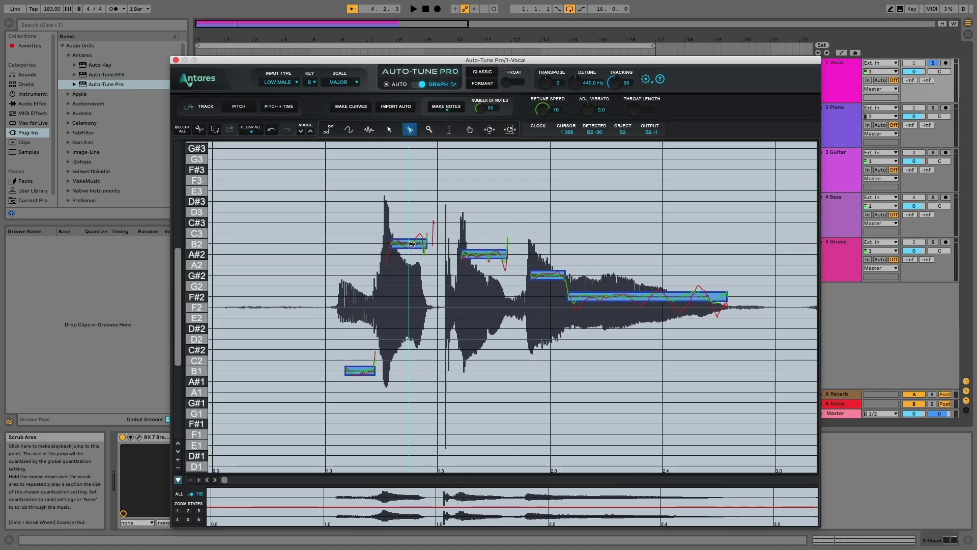
scroll(411, 244, "up", 5)
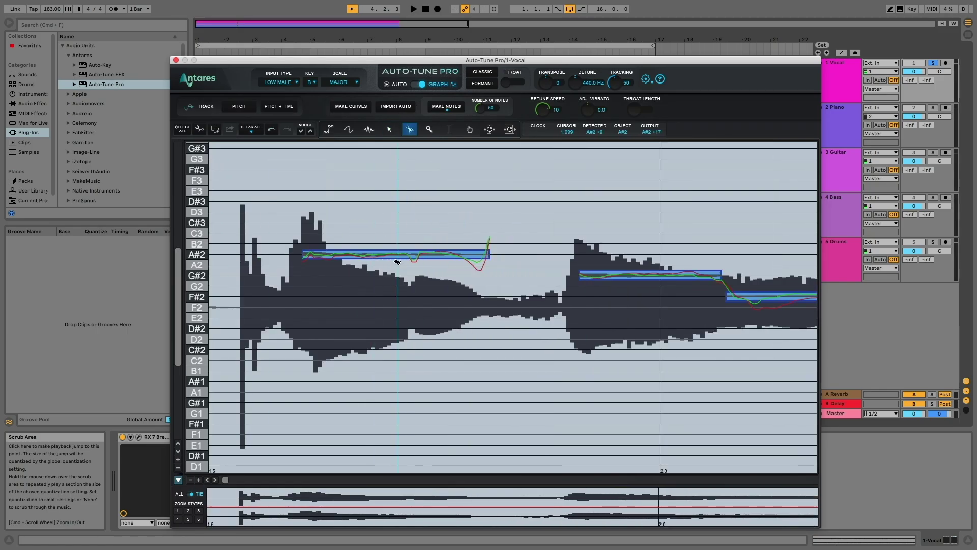
left_click(388, 255)
key("a")
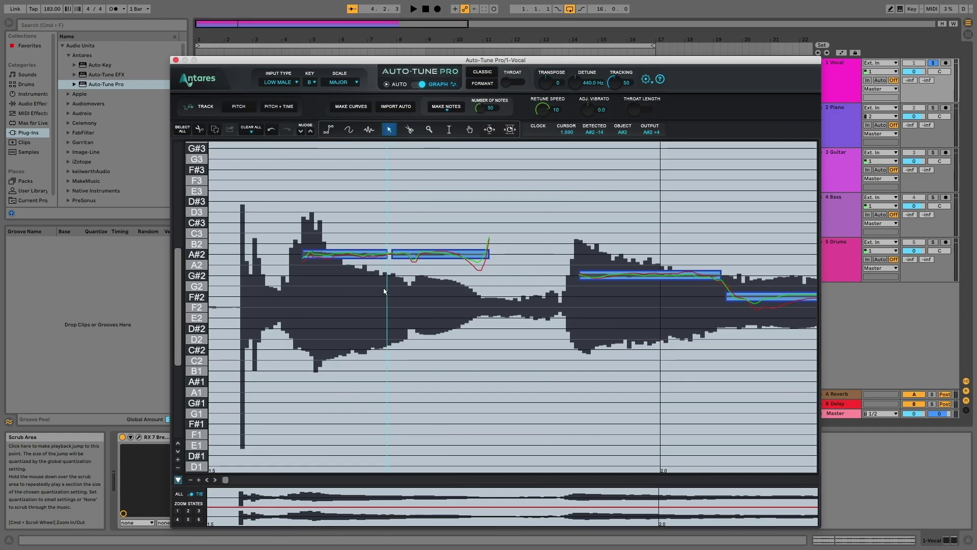
left_click_drag(390, 254, 339, 255)
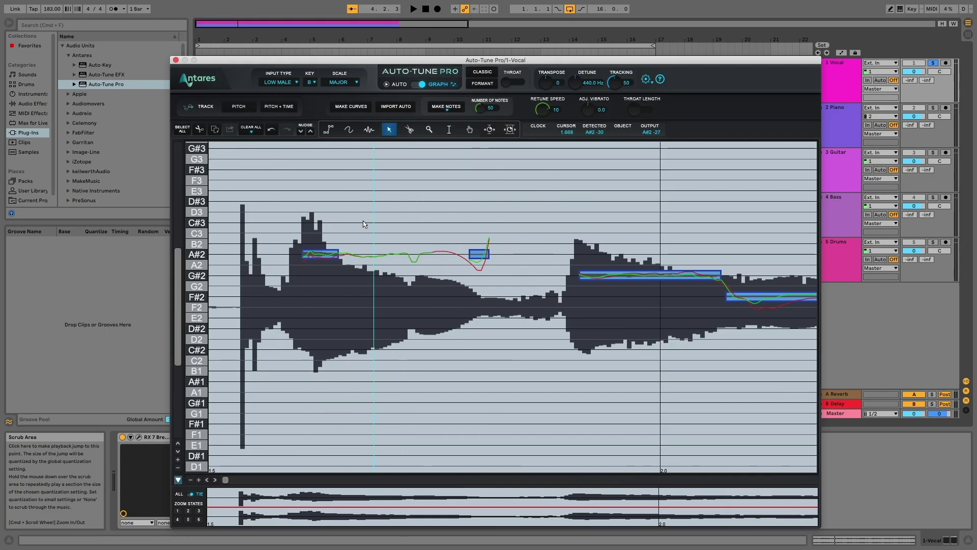
Draw a C3 note object in the gap between the two A#2 notes and move it up to F#3
key("n")
left_click_drag(336, 233, 463, 237)
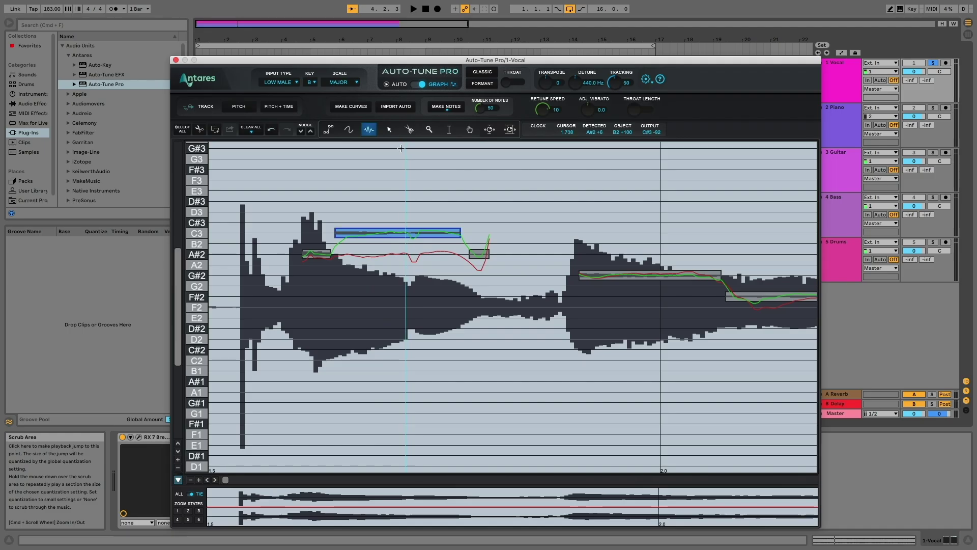
left_click(389, 129)
left_click_drag(398, 232, 399, 173)
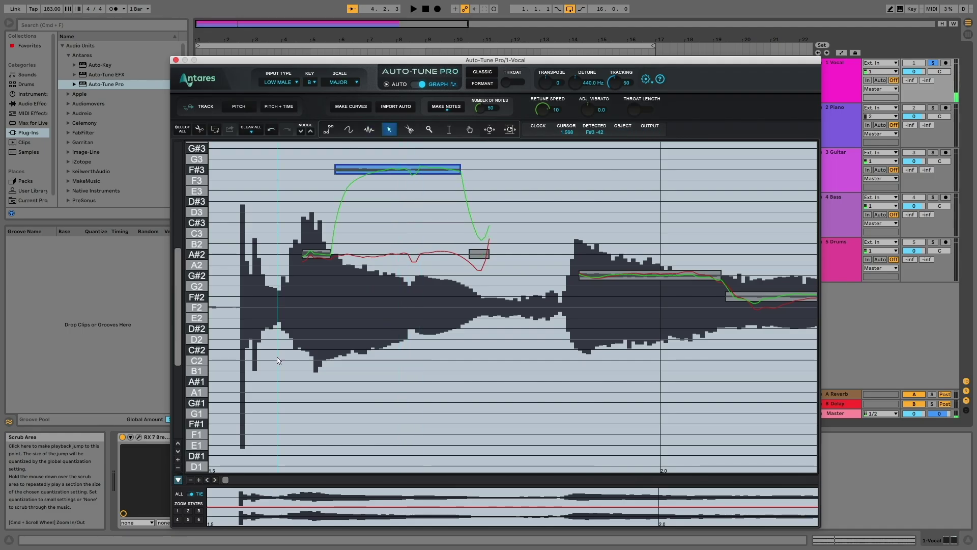
Play the opening phrase from the start to audition the raised F#3 note, and stop playback
left_click(191, 479)
key("space")
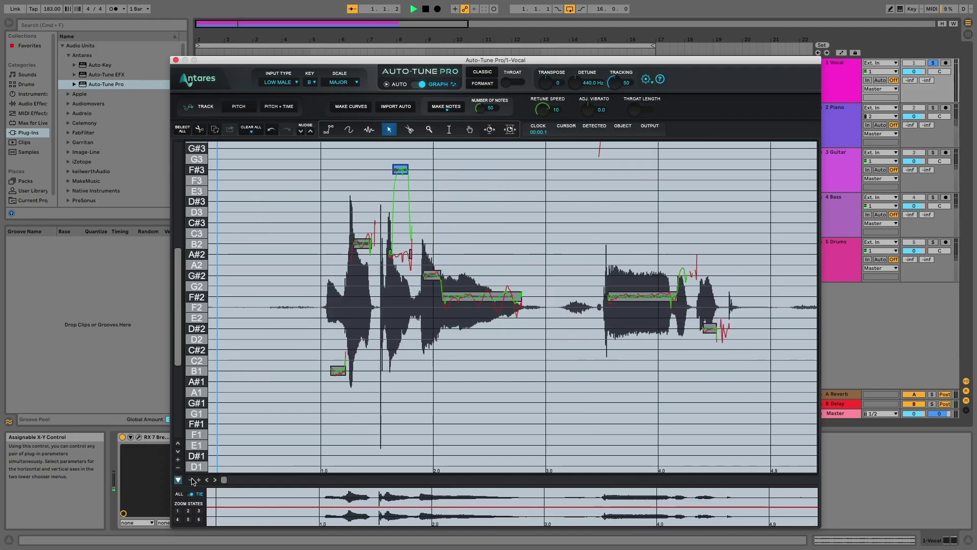
left_click(198, 479)
scroll(366, 432, "left", 5)
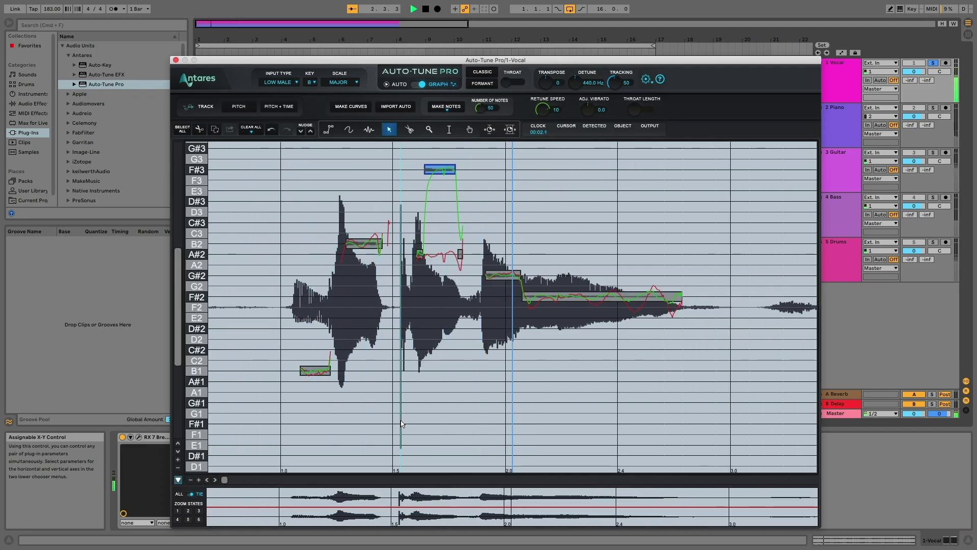
scroll(402, 423, "right", 3)
key("space")
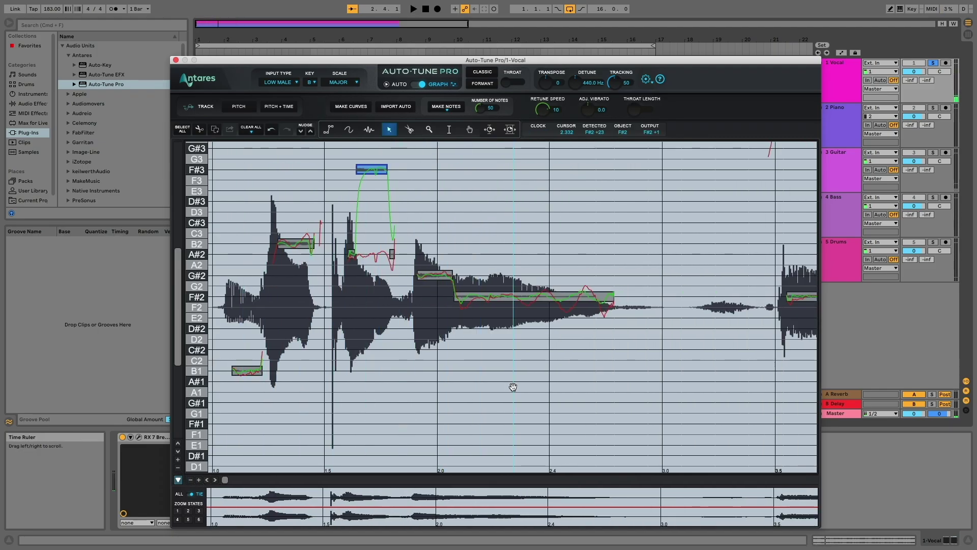
Undo the added F#3 note and the split and trimming of the A#2 note
scroll(513, 387, "left", 3)
scroll(513, 386, "up", 1)
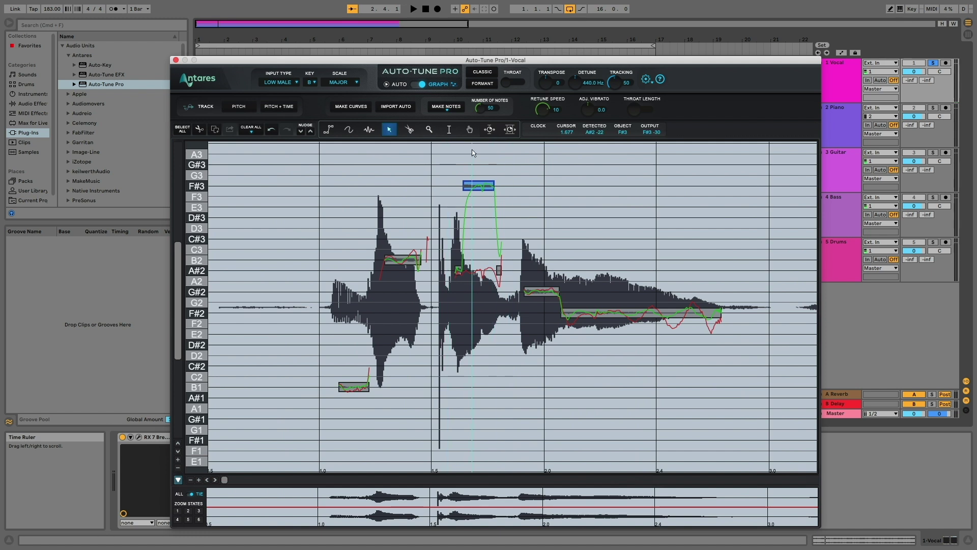
key("Delete")
key("super+a")
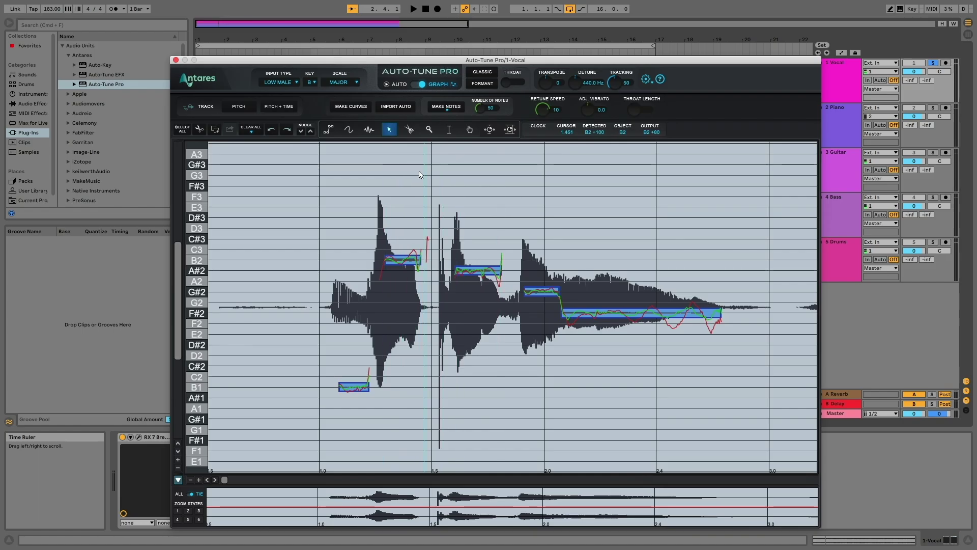
Draw a freehand pitch curve from B1 through B2 and A#2 to about G#2 over the opening phrase, and audition it
left_click(349, 131)
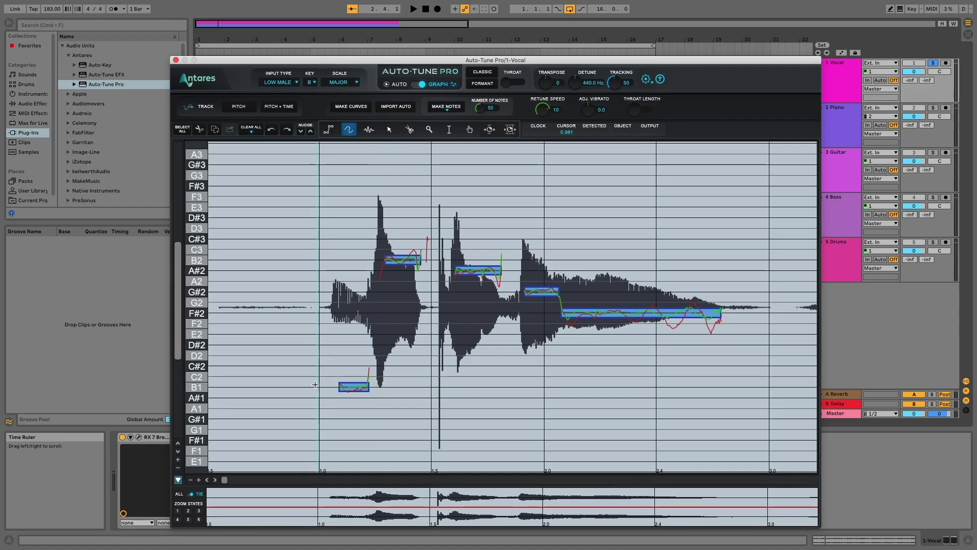
key("super+equal")
scroll(337, 257, "left", 5)
scroll(337, 257, "up", 1)
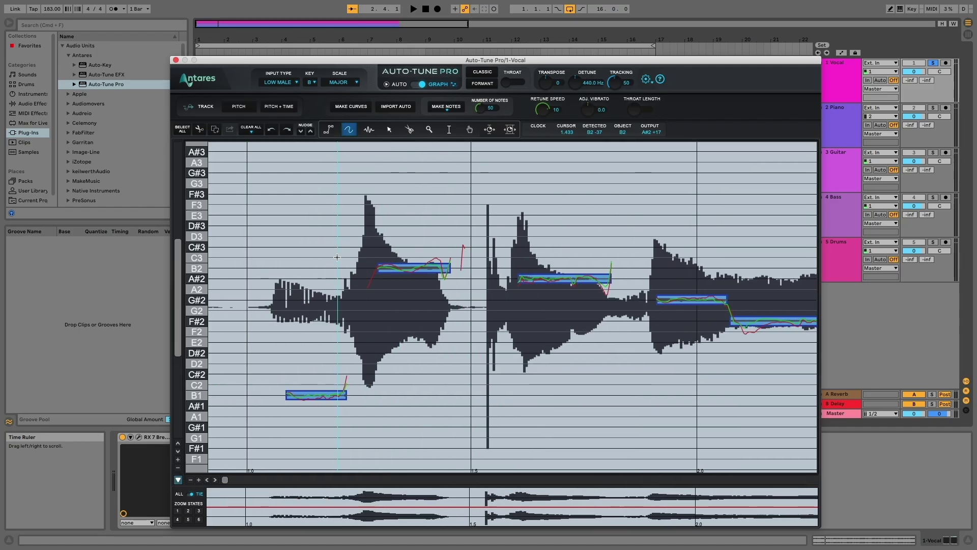
mouse_move(295, 396)
left_mouse_down()
mouse_move(330, 395)
mouse_move(355, 376)
mouse_move(367, 284)
mouse_move(385, 271)
mouse_move(492, 267)
mouse_move(514, 284)
mouse_move(642, 286)
mouse_move(654, 303)
mouse_move(738, 304)
left_mouse_up()
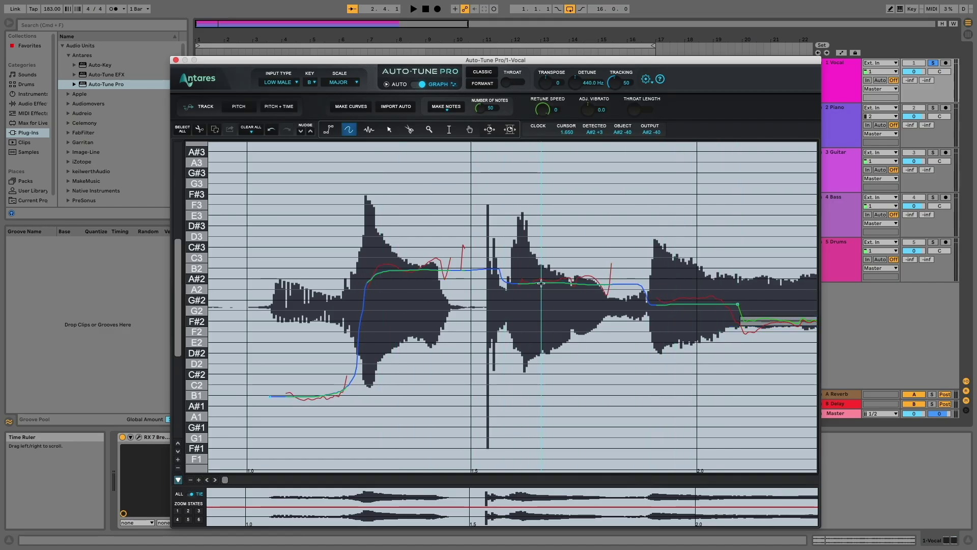
key("space")
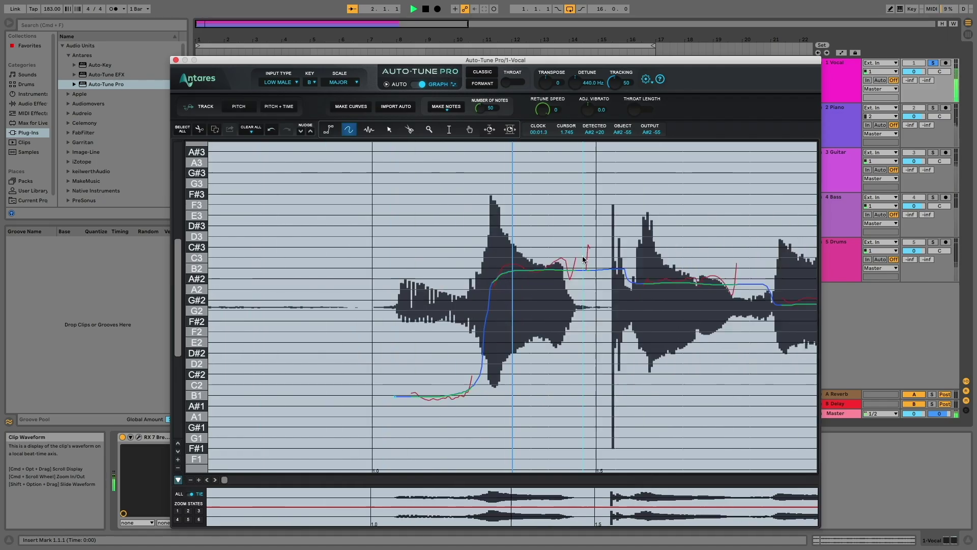
key("space")
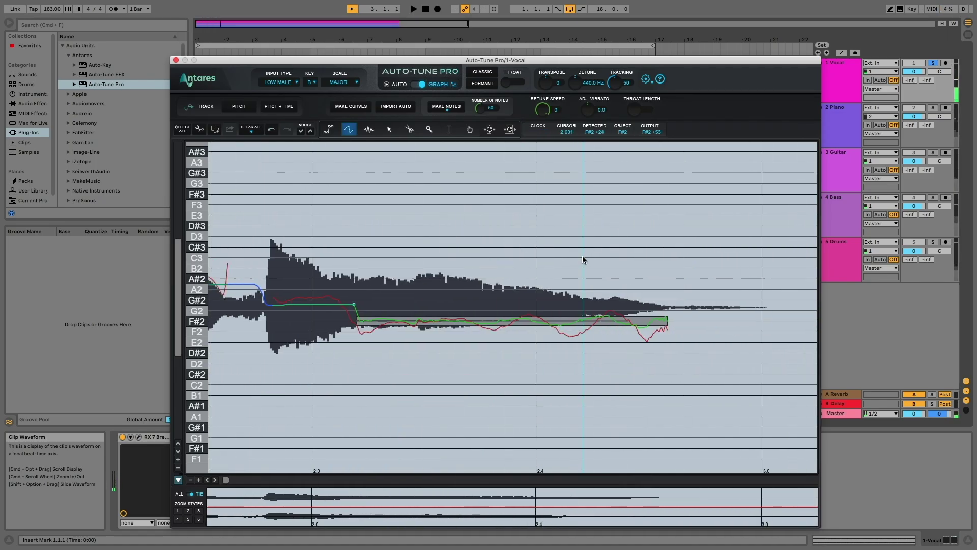
Redraw the opening phrase's pitch curve in two strokes, starting near F3 and ending near F2, and audition it
scroll(580, 265, "left", 10)
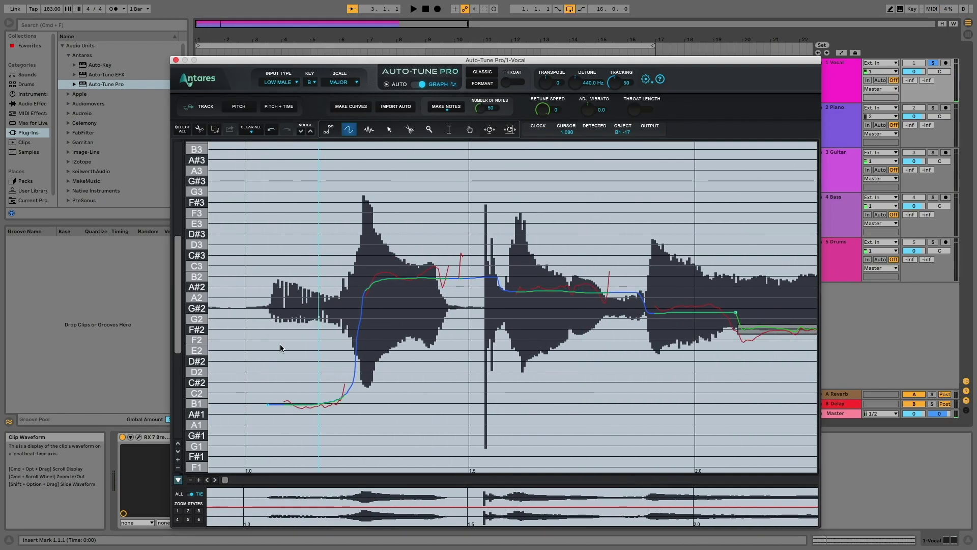
mouse_move(281, 208)
left_mouse_down()
mouse_move(484, 198)
mouse_move(528, 263)
left_mouse_up()
mouse_move(652, 282)
left_mouse_down()
mouse_move(654, 302)
mouse_move(760, 314)
mouse_move(743, 322)
mouse_move(786, 336)
left_mouse_up()
key("space")
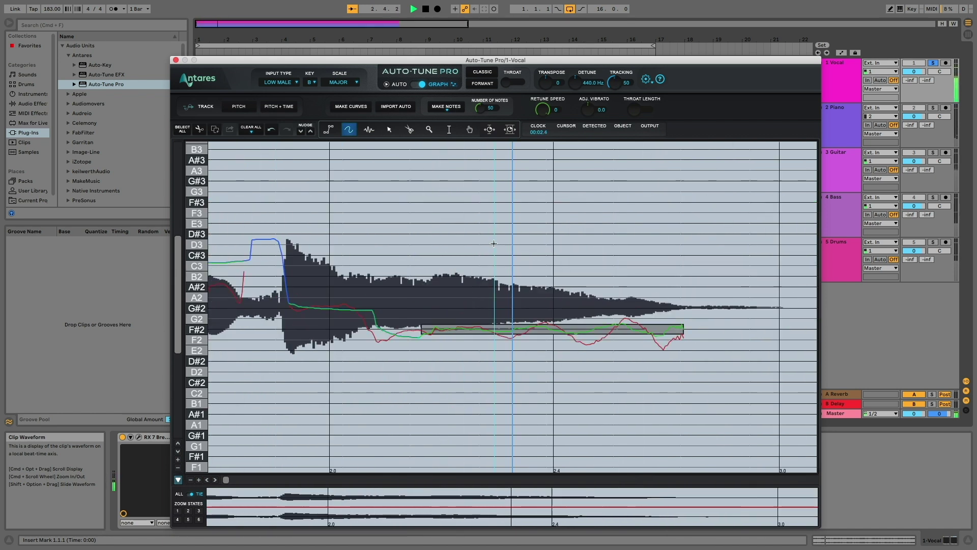
key("space")
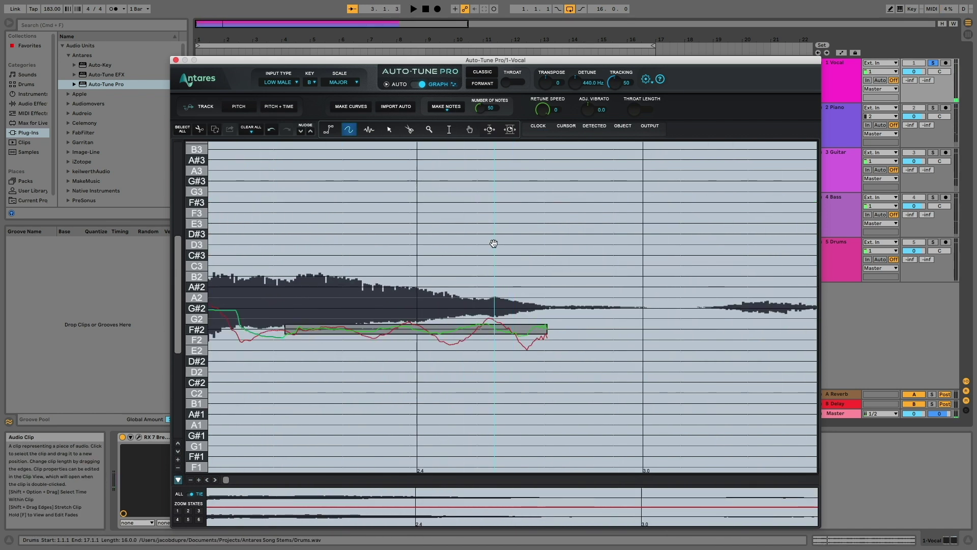
Draw and audition a wavy pitch curve swinging between about A2 and F3 over the opening phrase, and undo the curve edits
scroll(494, 243, "left", 10)
scroll(492, 244, "left", 4)
mouse_move(277, 311)
left_mouse_down()
mouse_move(327, 311)
mouse_move(366, 281)
mouse_move(386, 314)
mouse_move(544, 275)
mouse_move(565, 329)
mouse_move(610, 308)
mouse_move(694, 294)
mouse_move(737, 312)
mouse_move(774, 300)
left_mouse_up()
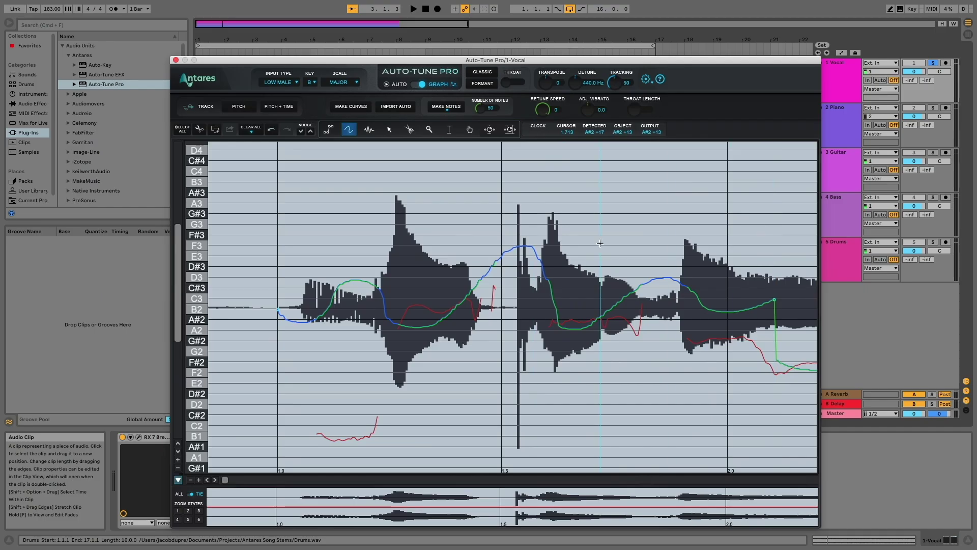
key("space")
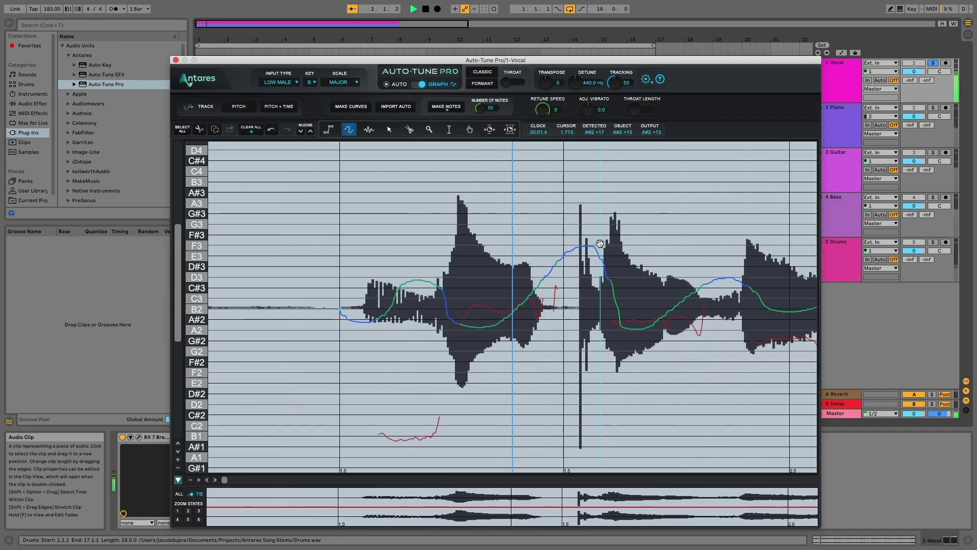
key("space")
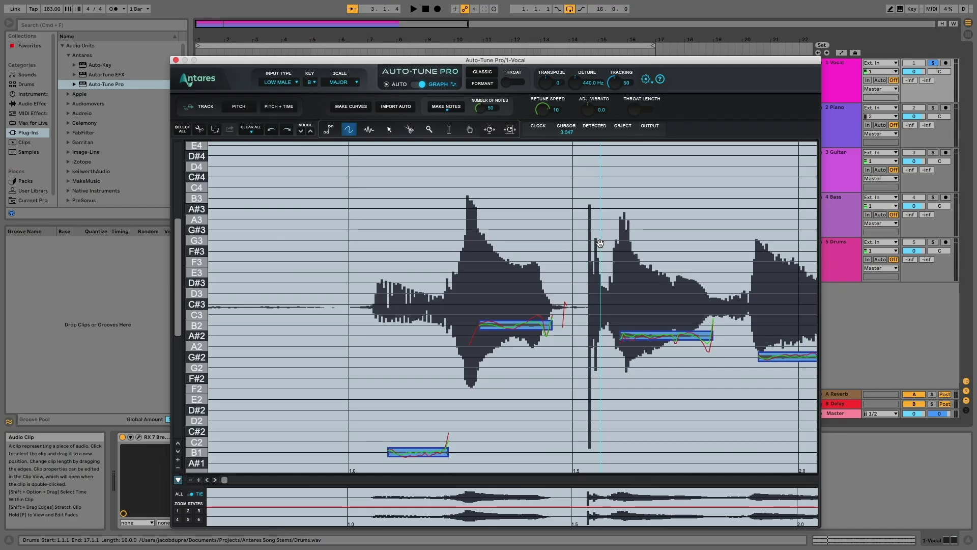
Play back the opening phrase with its restored note objects
scroll(565, 201, "down", 3)
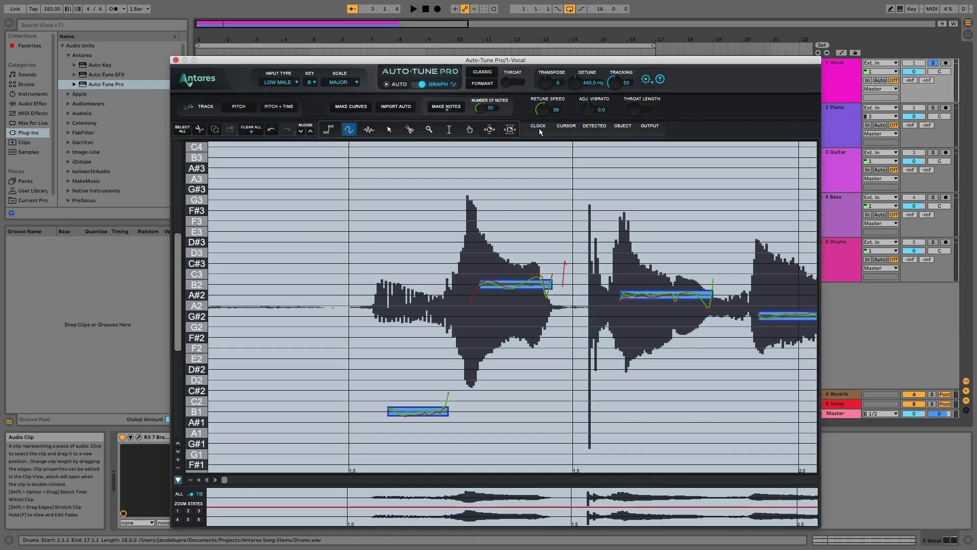
key("space")
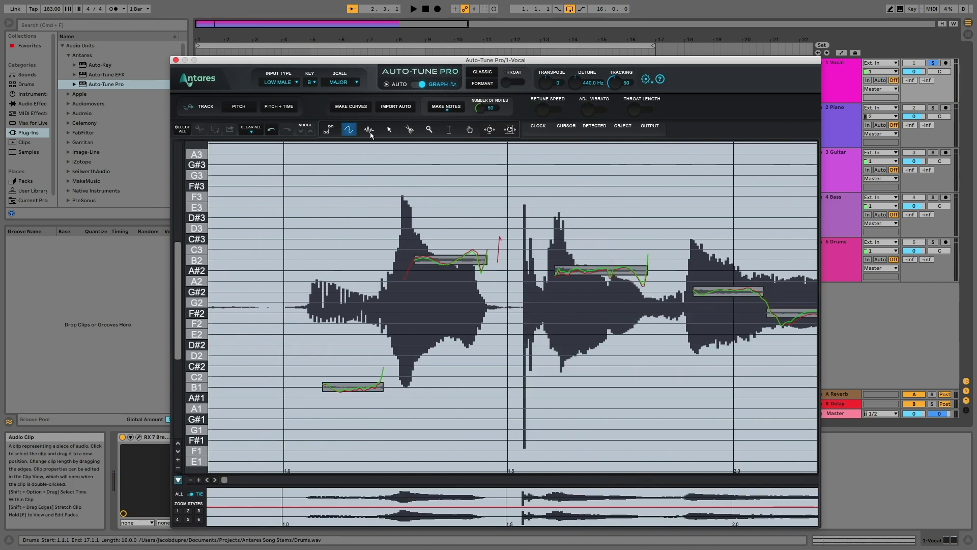
Draw three new note objects over the opening phrase, at C3, F3 and G2 in turn
left_click(369, 130)
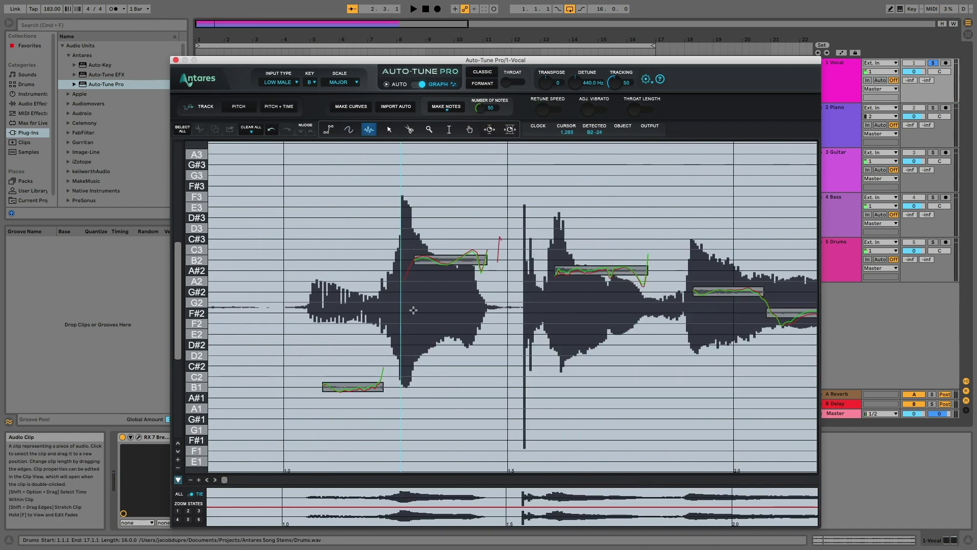
left_click_drag(301, 249, 410, 249)
left_click_drag(429, 196, 587, 196)
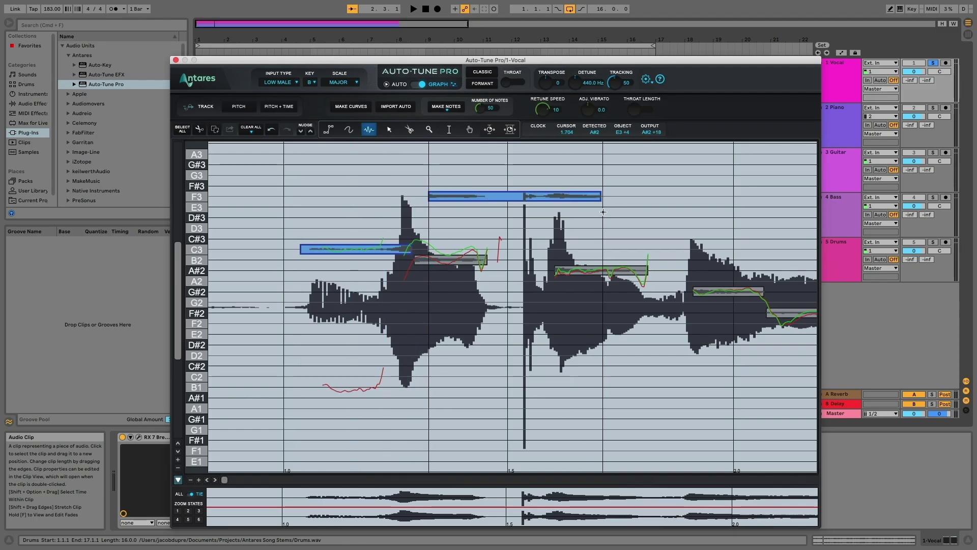
left_click_drag(498, 302, 677, 302)
Draw a freehand pitch curve swinging between about F#3 and D2 over the opening phrase, and undo it together with the three drawn notes
left_click(349, 129)
mouse_move(263, 315)
left_mouse_down()
mouse_move(356, 319)
mouse_move(478, 261)
mouse_move(564, 350)
mouse_move(680, 294)
left_mouse_up()
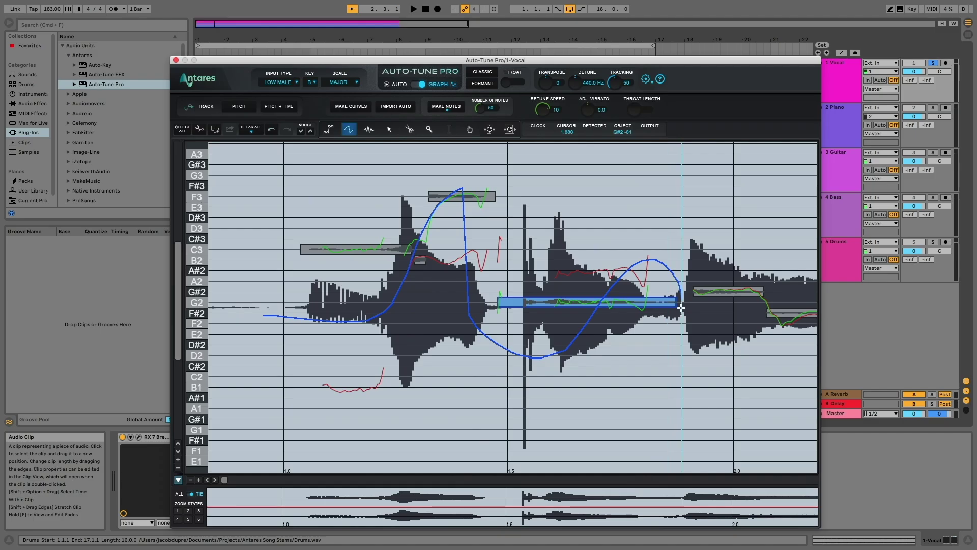
key("super+z")
key("super+z")
key("super+z")
left_click(329, 129)
key("super+z")
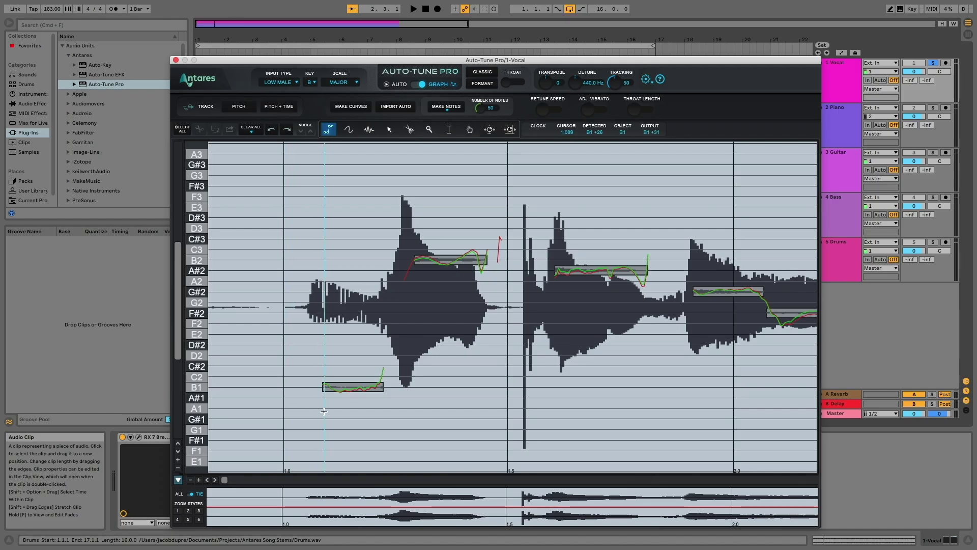
Draw a straight-line pitch curve stepping through B1, B2, A#2, G#2 and F#2 over the opening phrase, and audition it
left_click(315, 387)
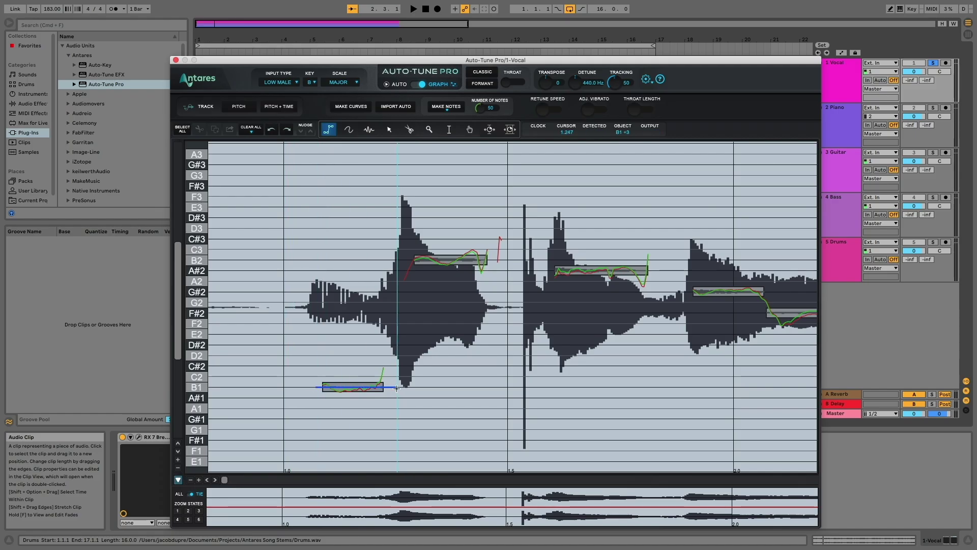
left_click(398, 260)
left_click(508, 261)
left_click(515, 276)
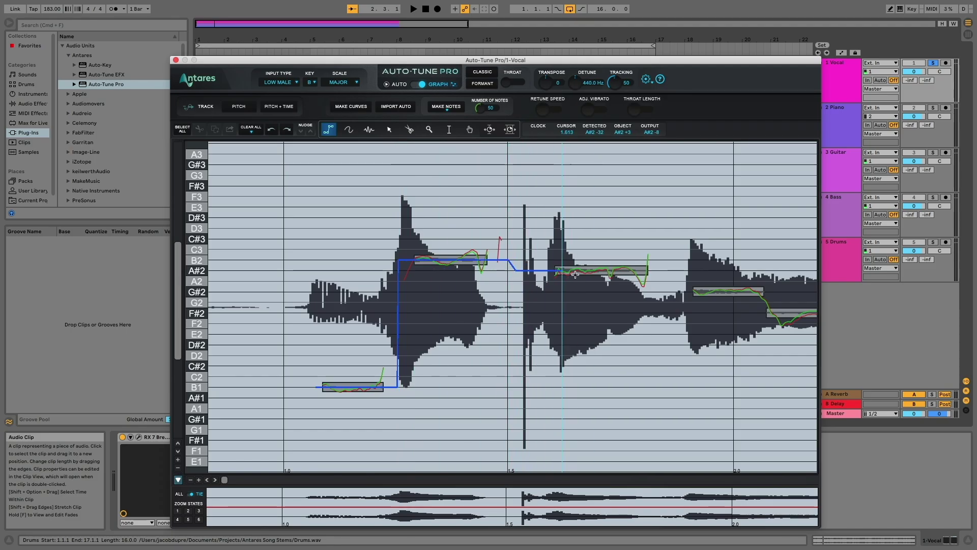
left_click(683, 293)
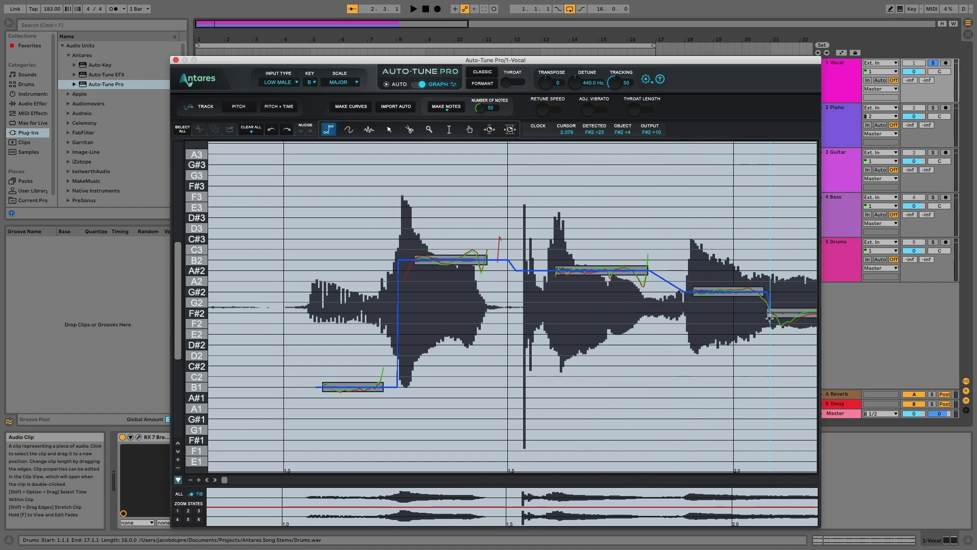
double_click(799, 319)
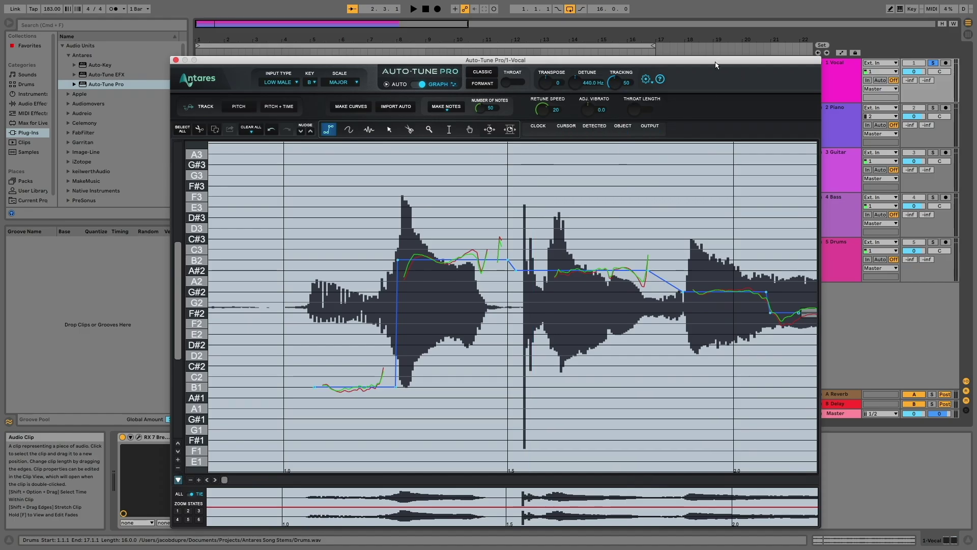
key("space")
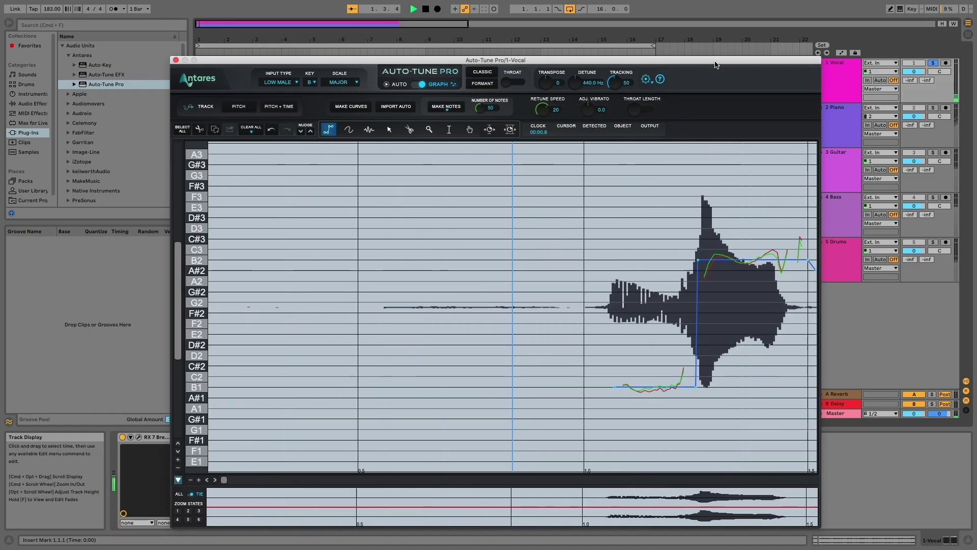
key("space")
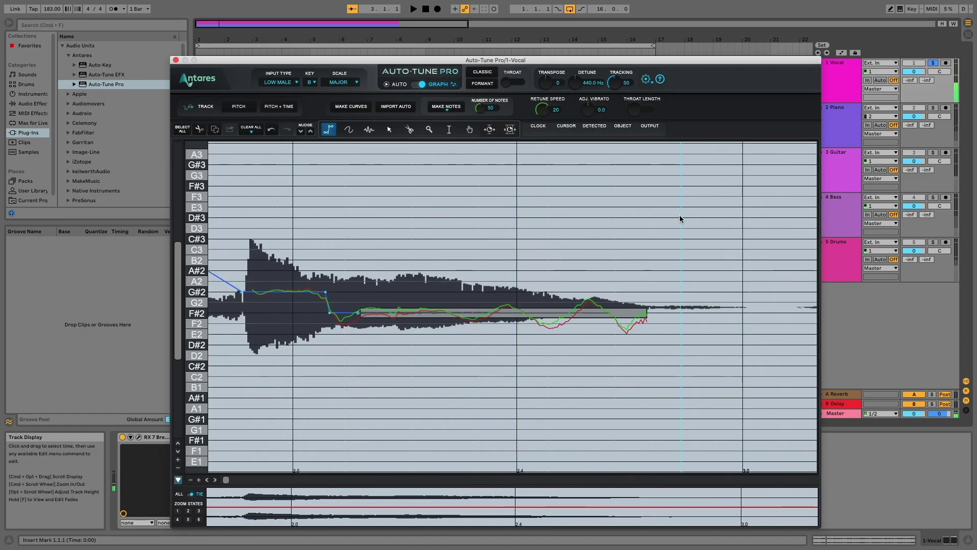
Redraw the phrase's line curve stepping down through C#3, B2, A#2, F#2, C#2 and B1 and back up to F#2, and audition it
scroll(680, 219, "left", 10)
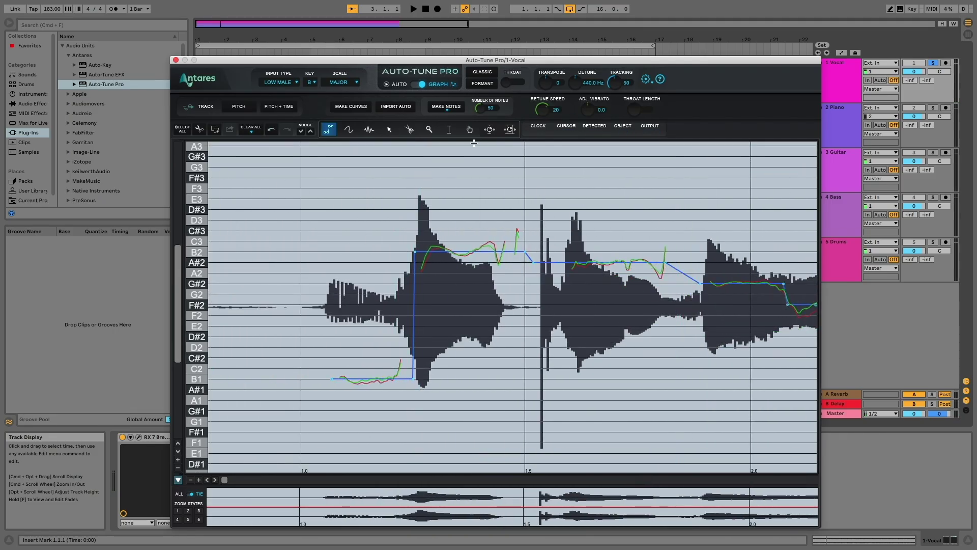
left_click(336, 224)
left_click(414, 249)
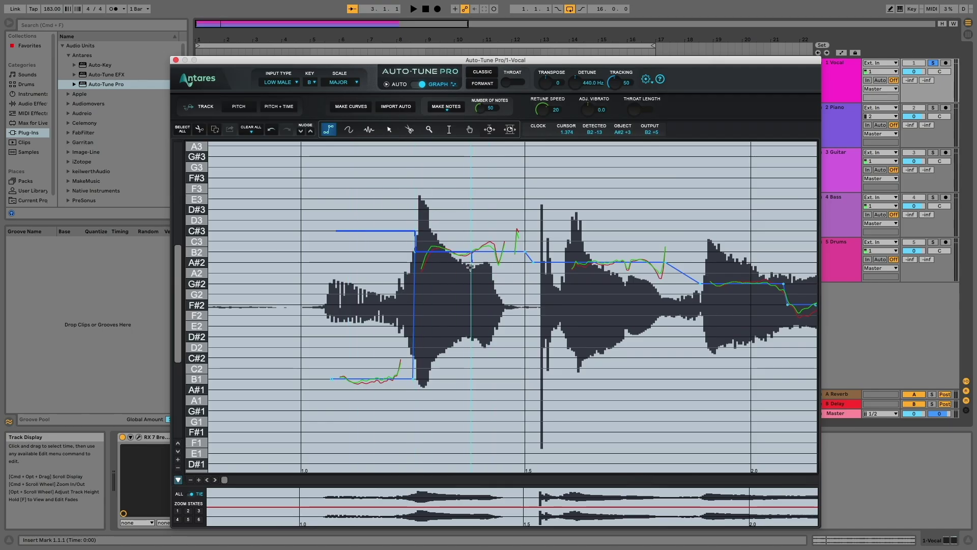
left_click(539, 305)
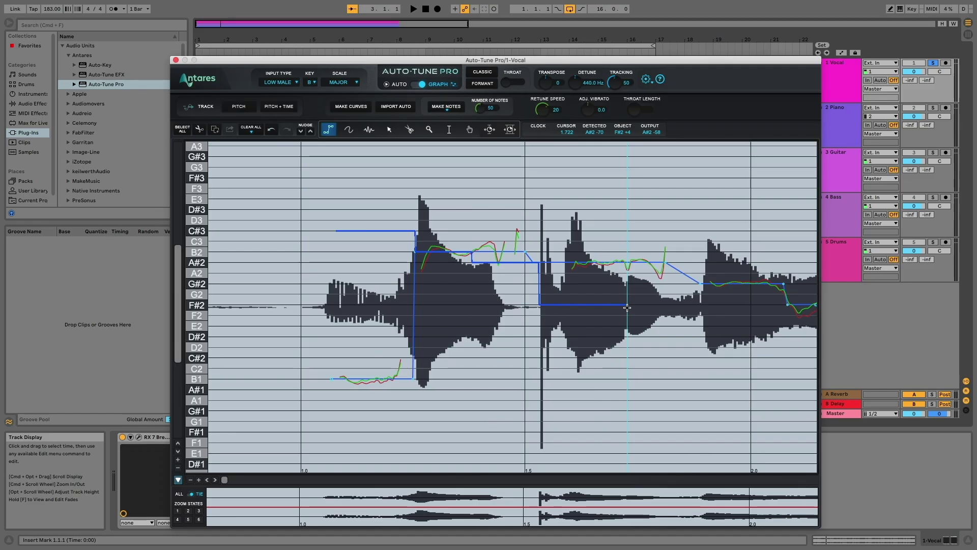
left_click(629, 357)
left_click(718, 379)
left_click(792, 378)
double_click(788, 303)
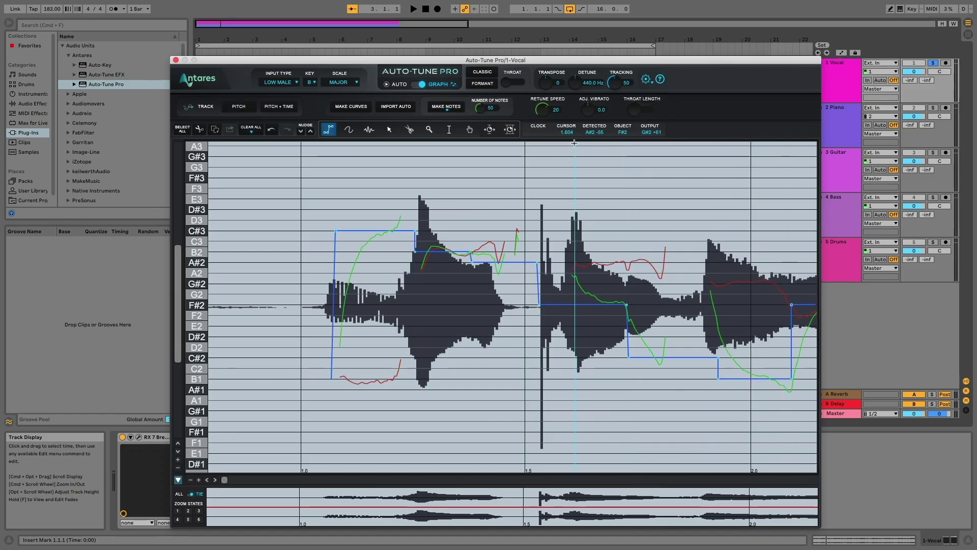
key("space")
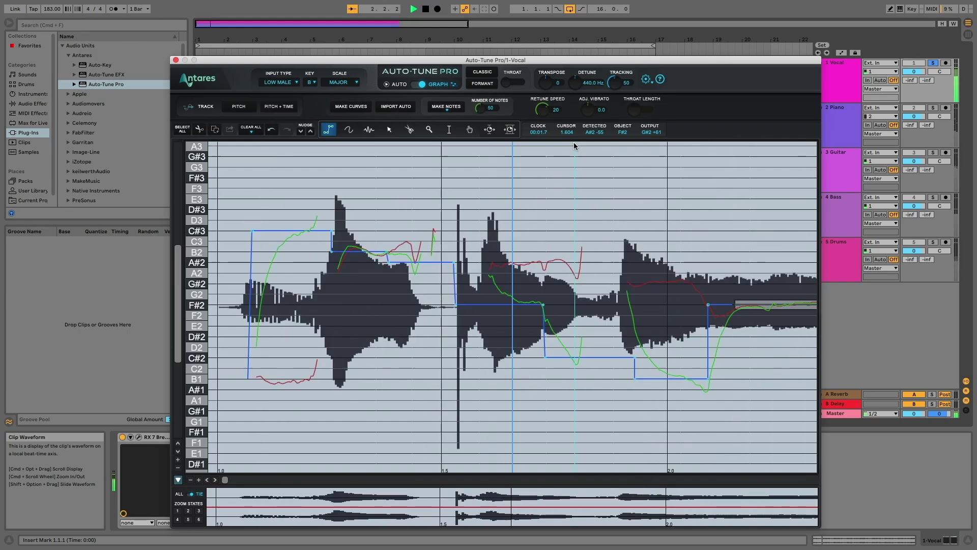
key("space")
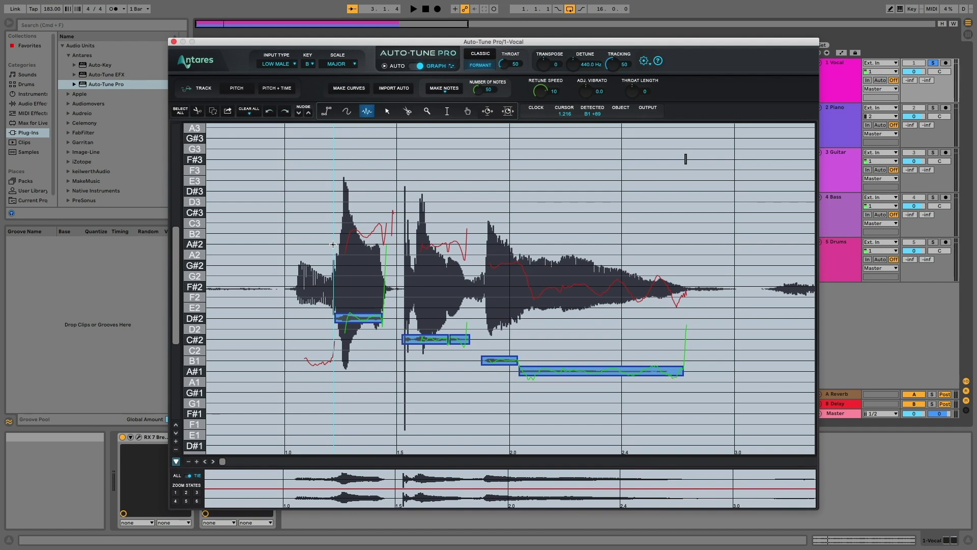
scroll(333, 244, "right", 5)
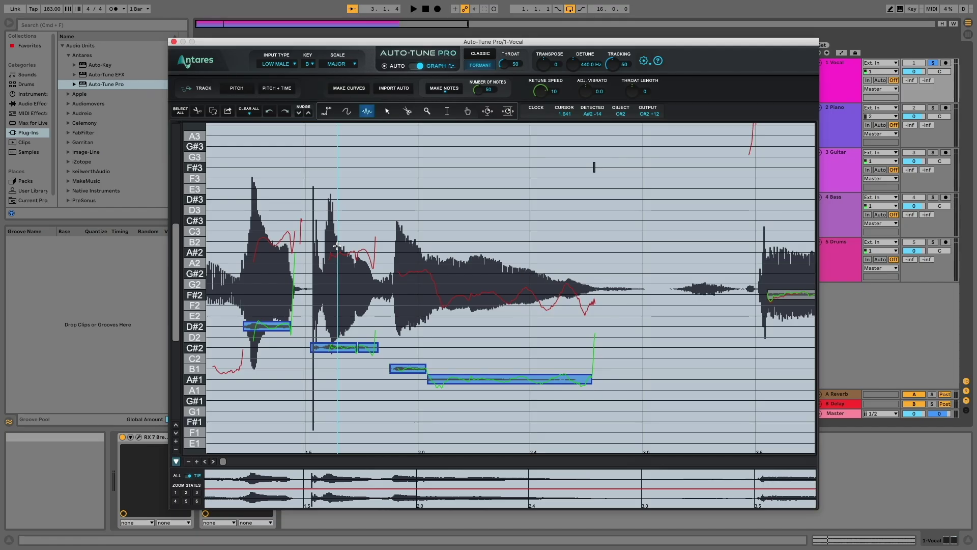
scroll(337, 246, "left", 3)
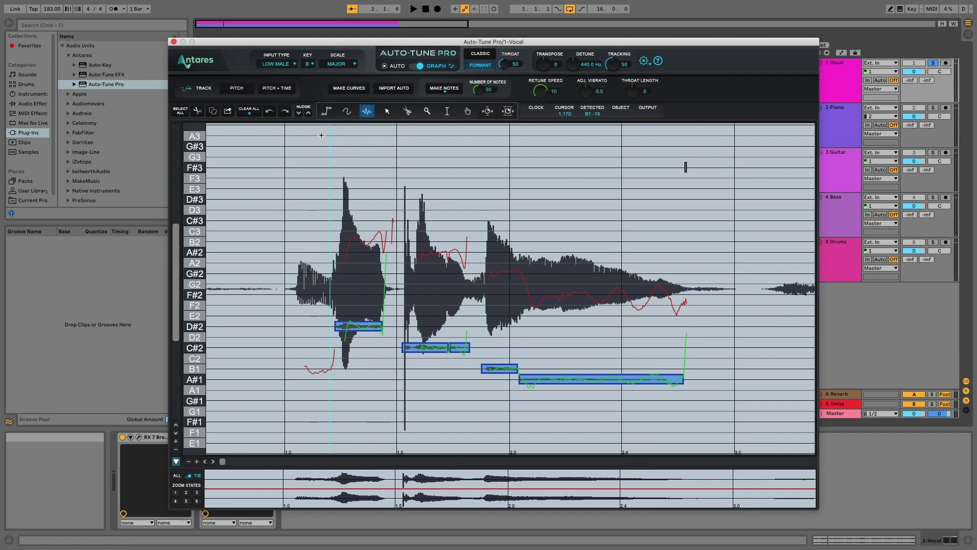
Draw a flat straight-line pitch curve at G#2 over the first part of the opening phrase
left_click(346, 111)
left_click(326, 111)
left_click(307, 279)
double_click(394, 278)
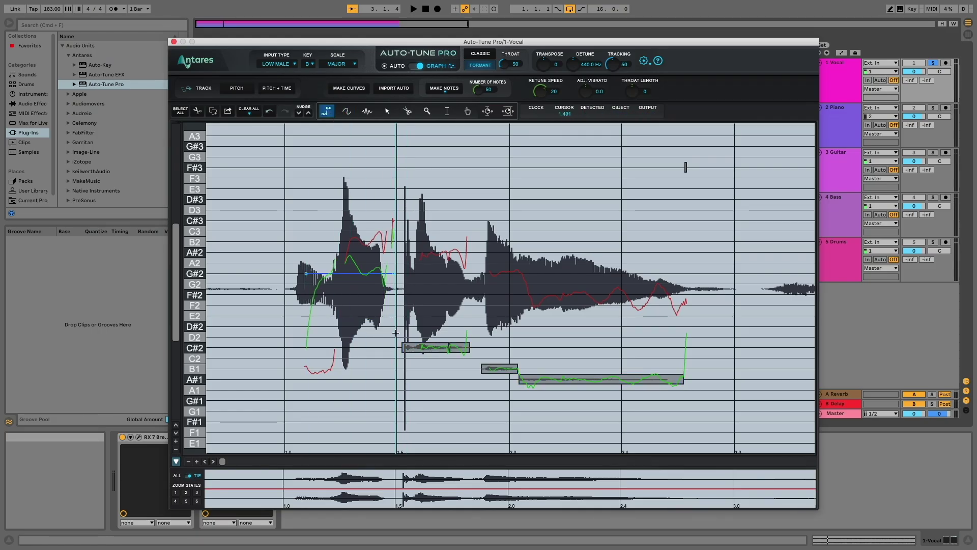
Draw a freehand pitch curve from D2, swinging between about A#1 and B2 across the whole opening phrase, with Retune Speed 0
key("c")
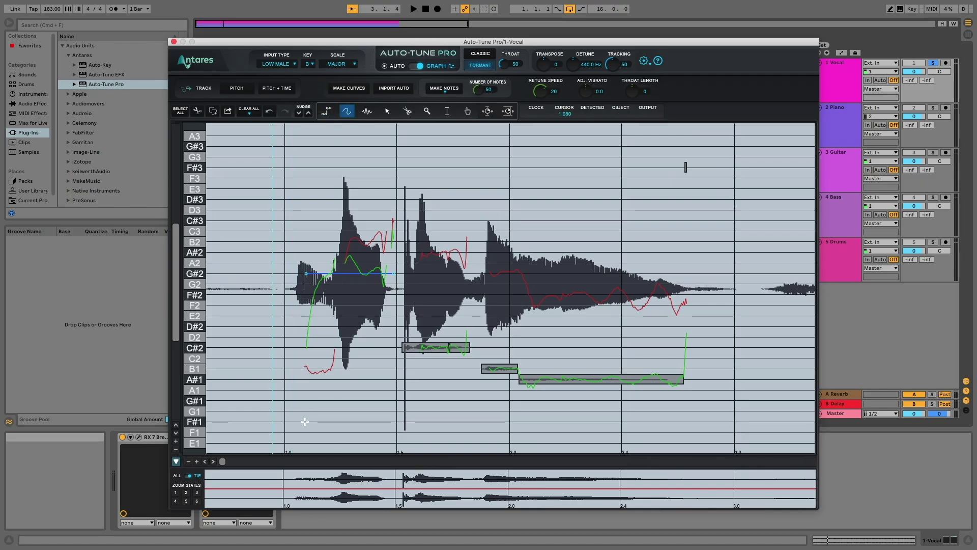
mouse_move(304, 339)
left_mouse_down()
mouse_move(459, 319)
mouse_move(596, 245)
mouse_move(707, 333)
left_mouse_up()
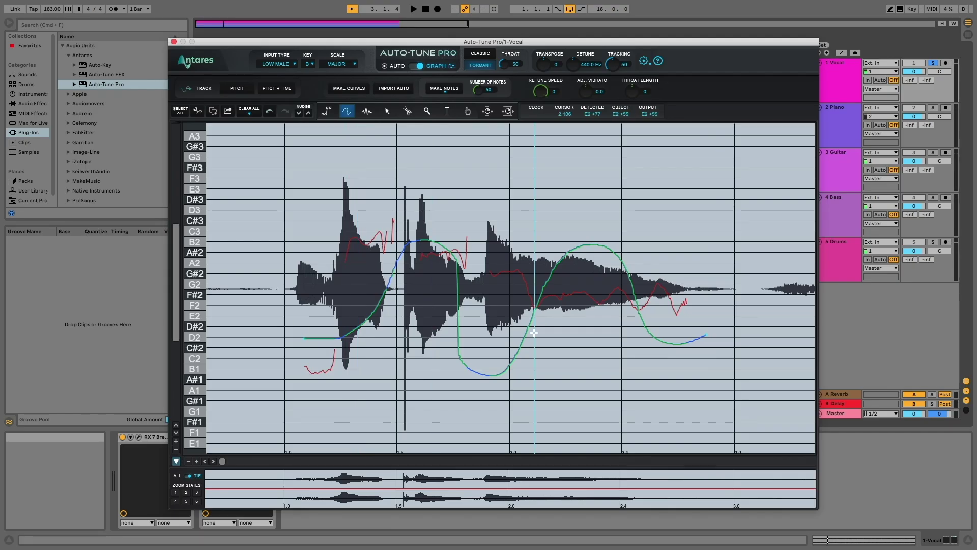
left_click(197, 461)
scroll(469, 288, "left", 10)
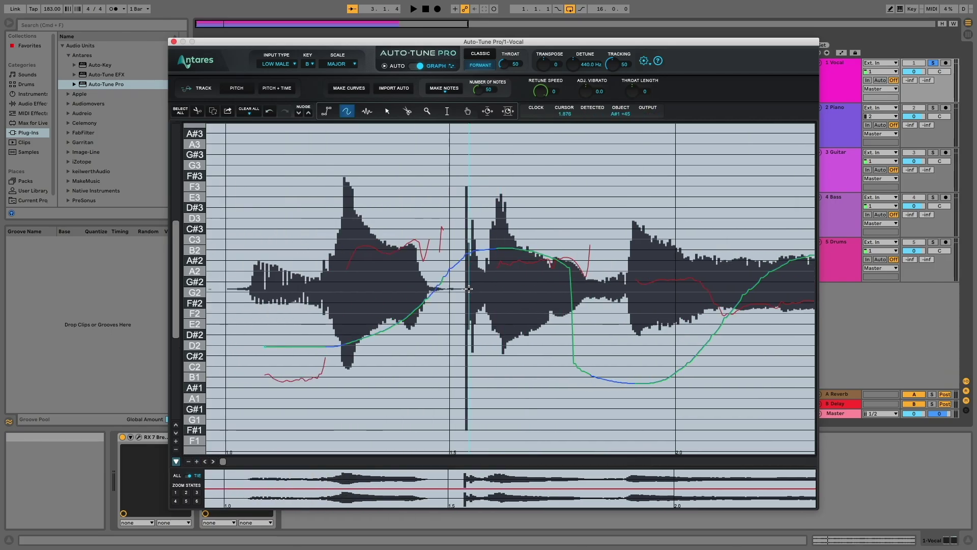
scroll(469, 288, "right", 5)
scroll(468, 289, "right", 1)
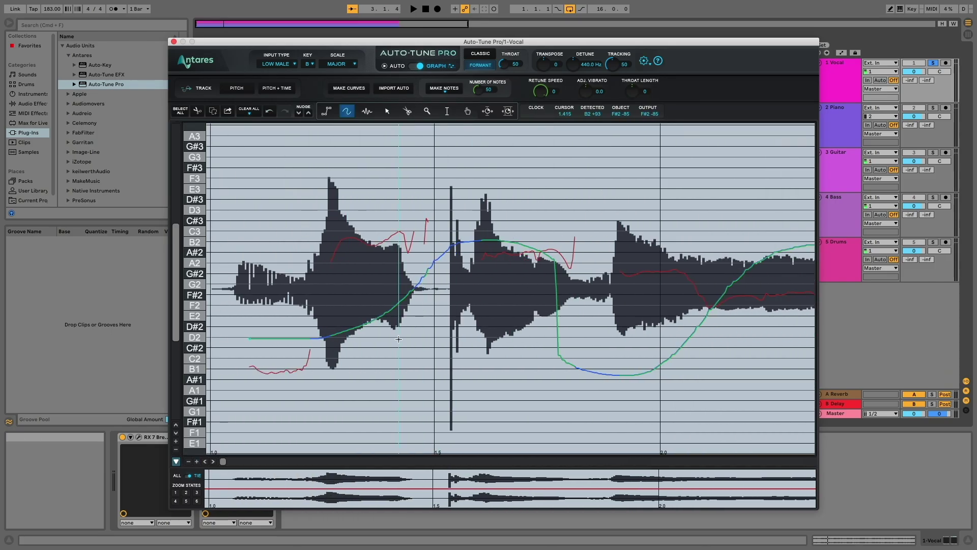